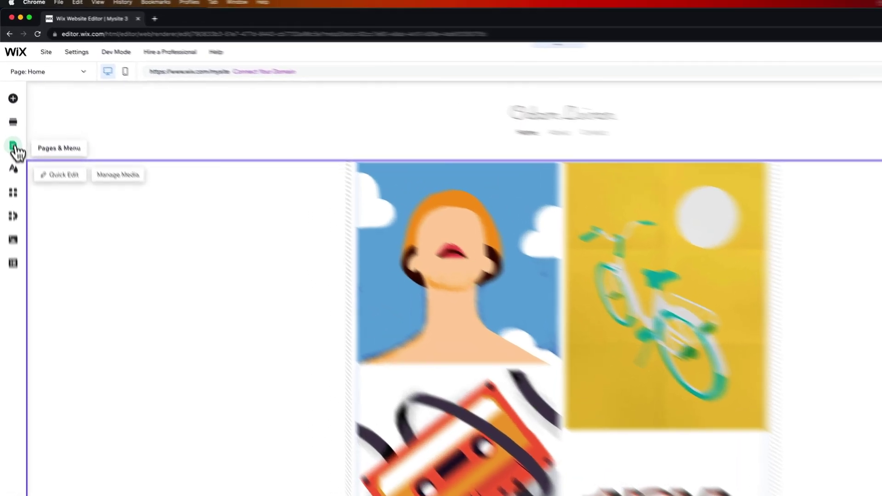
{"action": "left_click", "coordinate": [11, 121]}
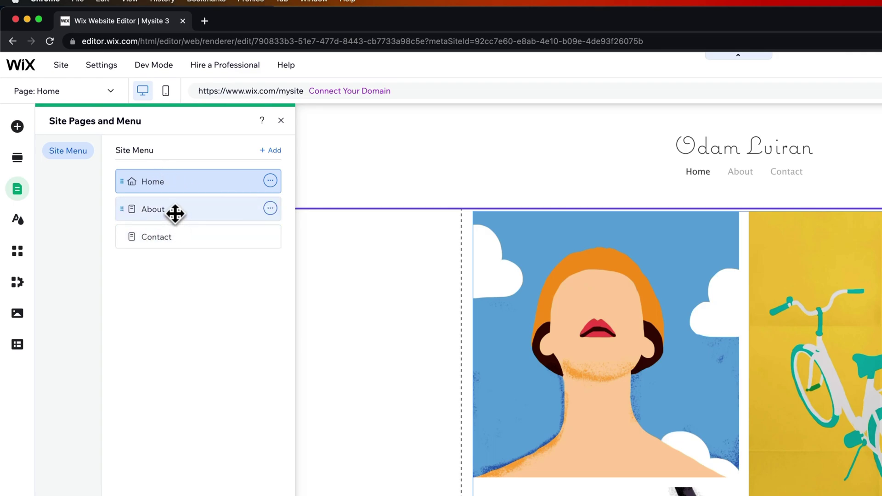
{"action": "mouse_move", "coordinate": [140, 213]}
{"action": "left_mouse_down"}
{"action": "mouse_move", "coordinate": [138, 199]}
{"action": "mouse_move", "coordinate": [133, 211]}
{"action": "left_mouse_up"}
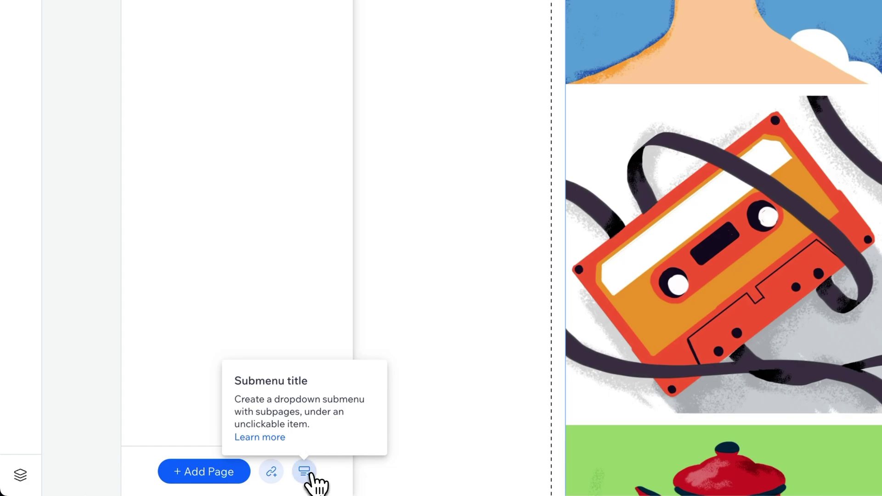
Step: Add a dropdown submenu item to the site menu and name it 'Work'
{"action": "left_click", "coordinate": [308, 473]}
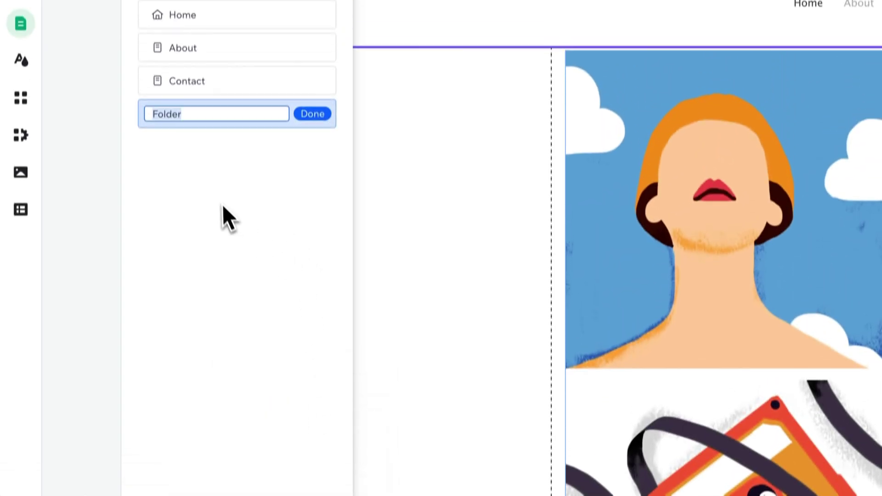
{"action": "type", "text": "Work"}
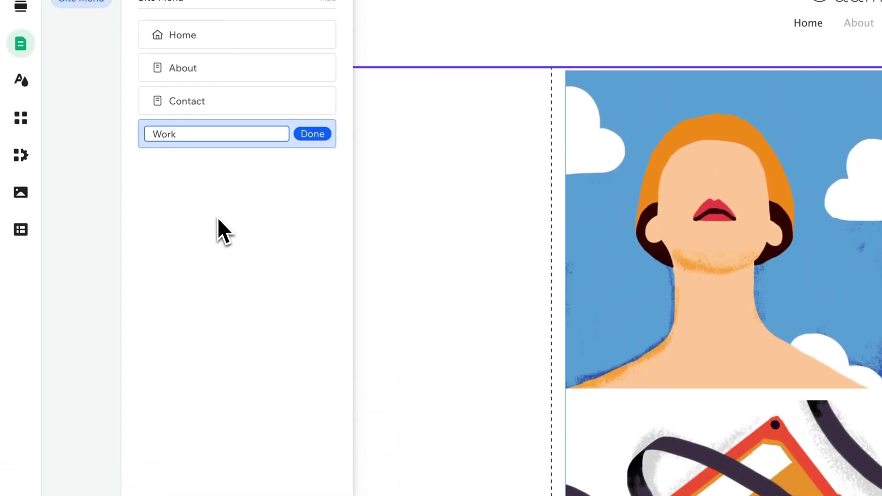
{"action": "left_click", "coordinate": [317, 135]}
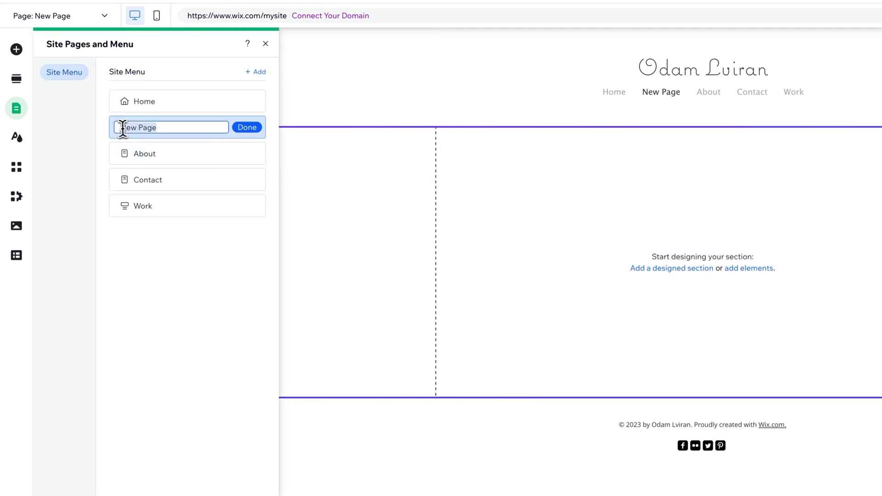
Step: Rename the new blank page to 'Graphic Design' and close the Site Pages and Menu panel
{"action": "type", "text": "Graphic Design"}
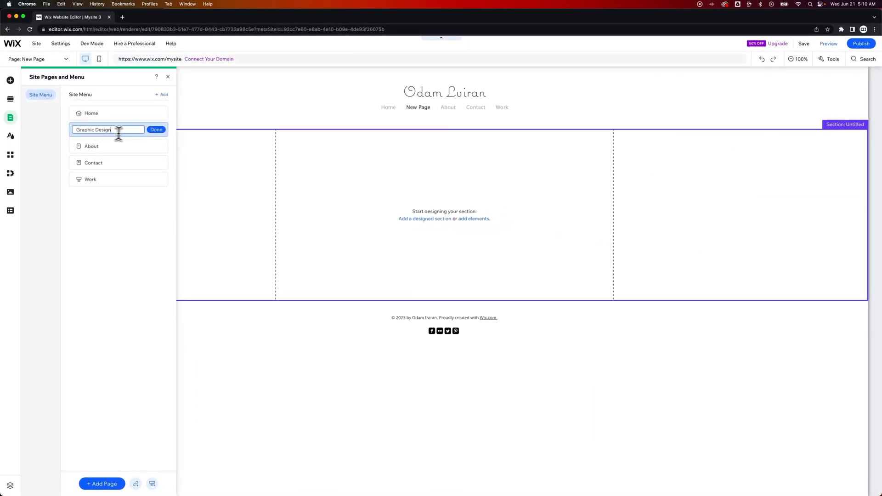
{"action": "left_click", "coordinate": [156, 130]}
{"action": "left_click", "coordinate": [444, 180]}
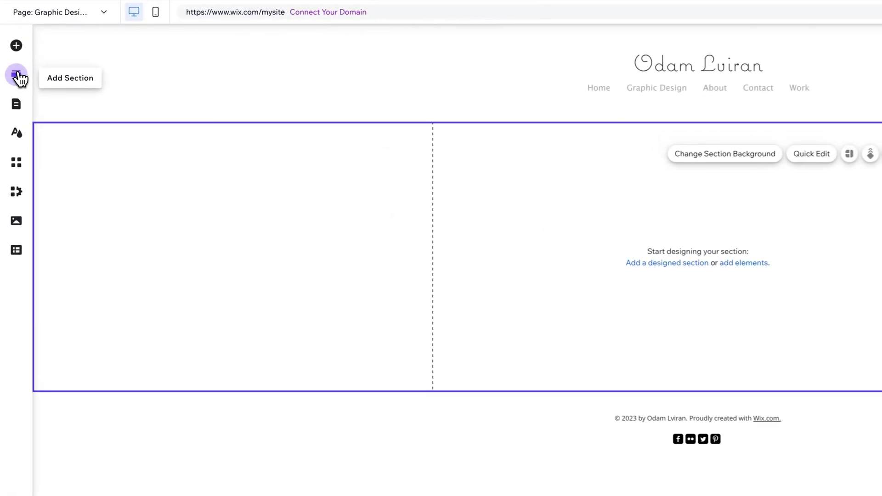
Step: Add the first Text section template and type 'Graphic Design' as its title
{"action": "left_click", "coordinate": [18, 78]}
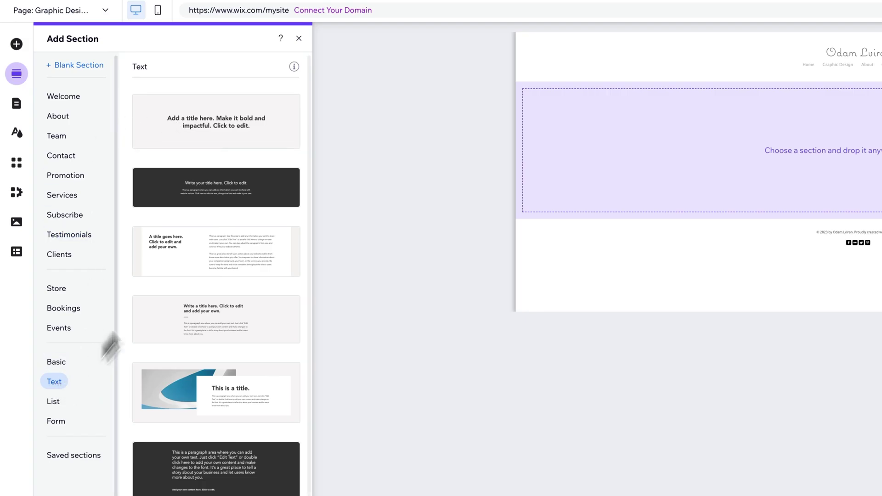
{"action": "left_click", "coordinate": [235, 145]}
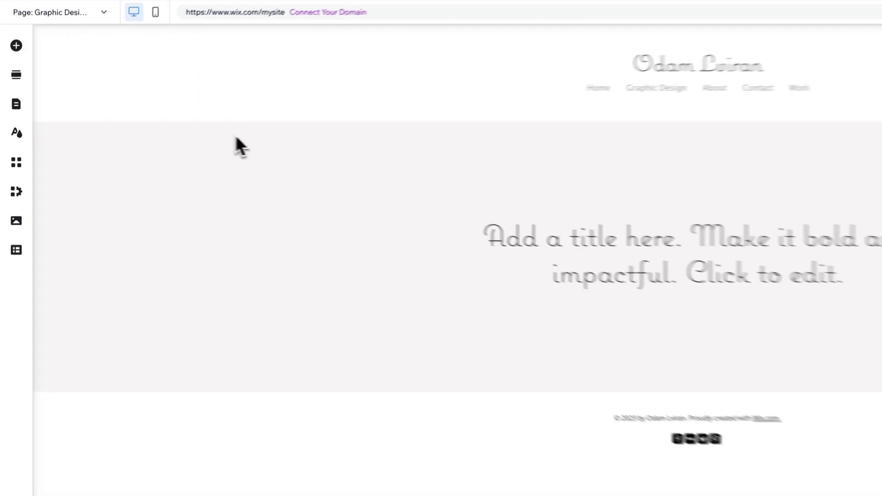
{"action": "double_click", "coordinate": [417, 206]}
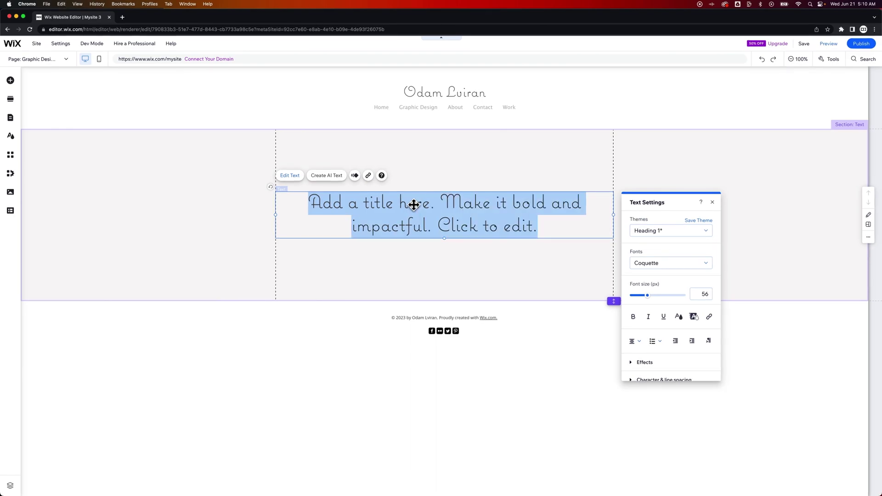
{"action": "type", "text": "Graphic "}
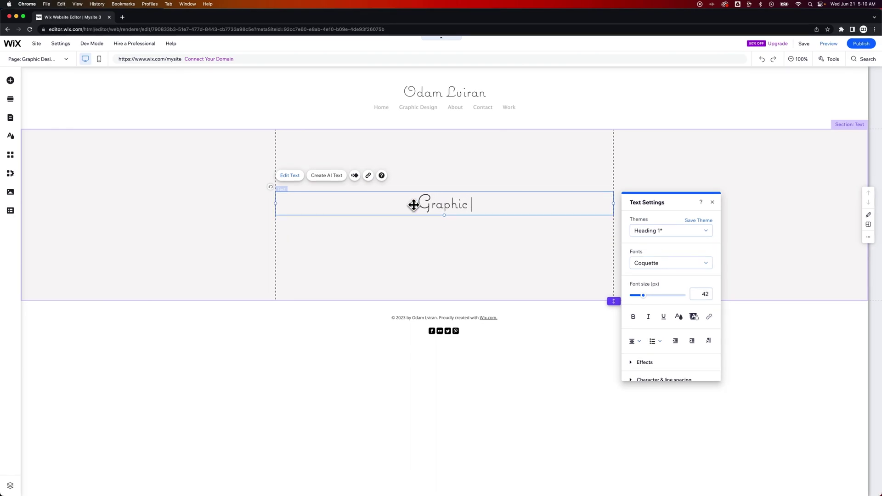
{"action": "type", "text": "Design"}
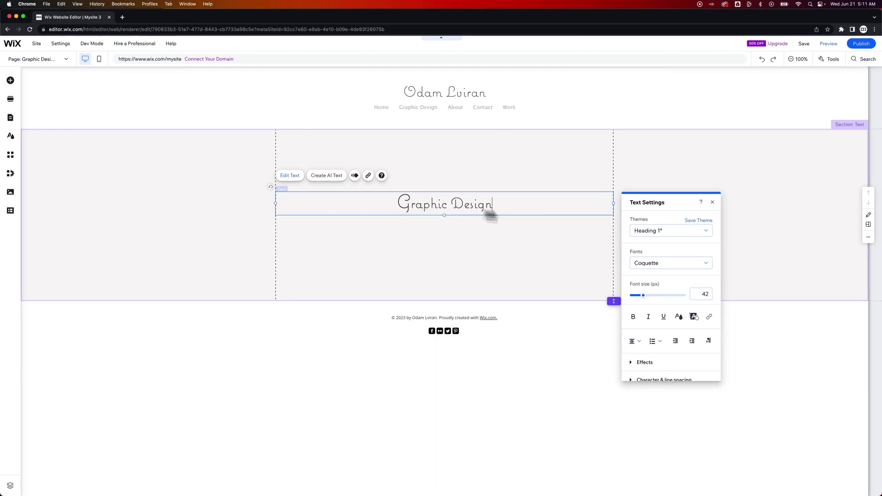
Step: Set the title font to DIN Neuzeit Grotesk and fix the garbled opening letters
{"action": "key", "text": "super+a"}
{"action": "left_click", "coordinate": [703, 264]}
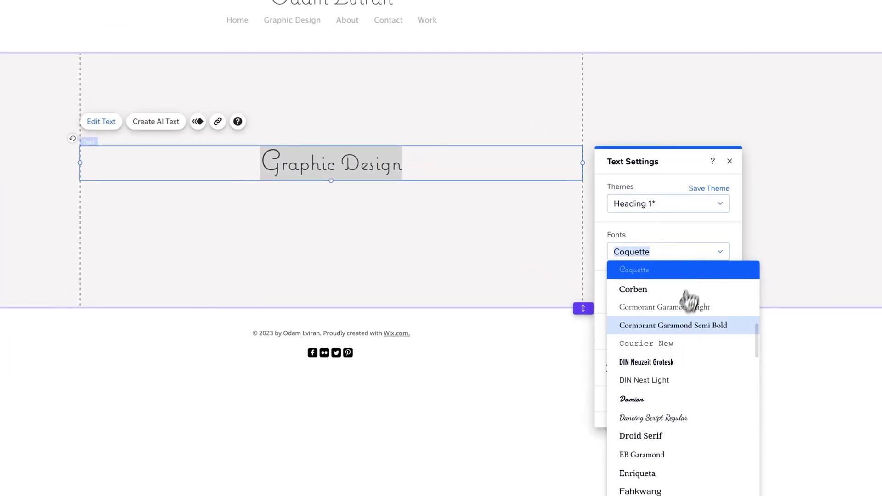
{"action": "left_click", "coordinate": [676, 363]}
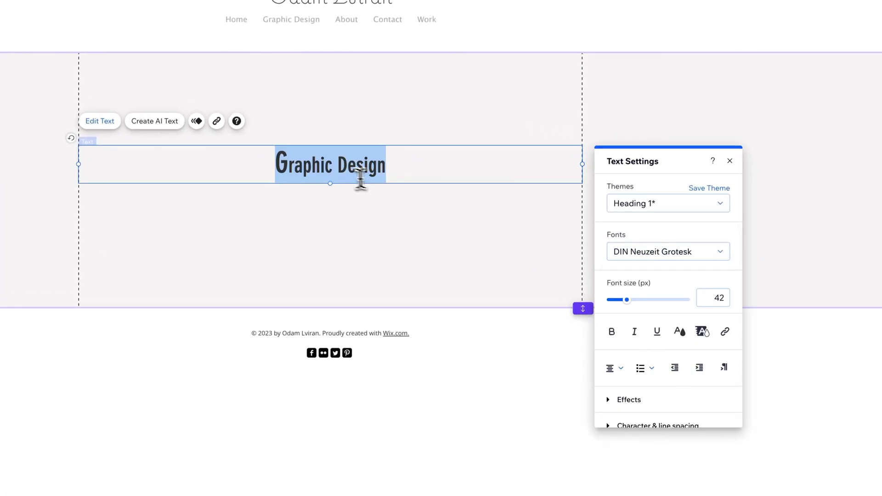
{"action": "left_click", "coordinate": [285, 162]}
{"action": "key", "text": "BackSpace"}
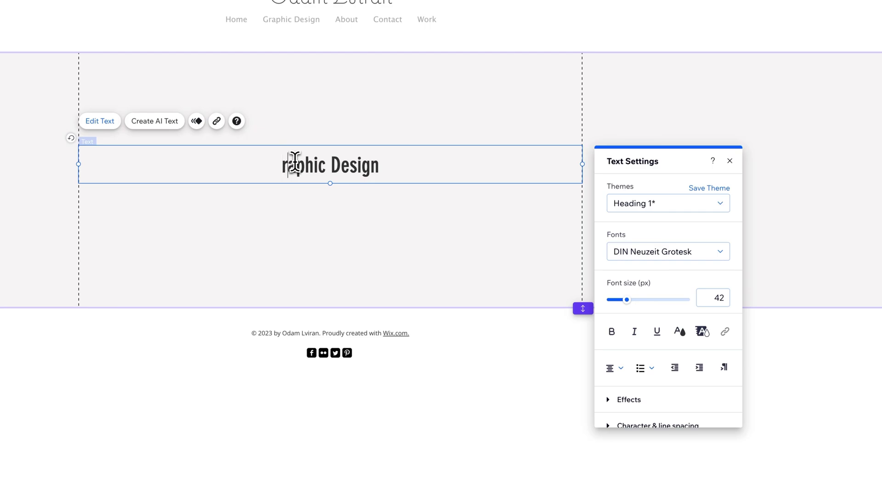
{"action": "key", "text": "Delete"}
{"action": "type", "text": "Gr"}
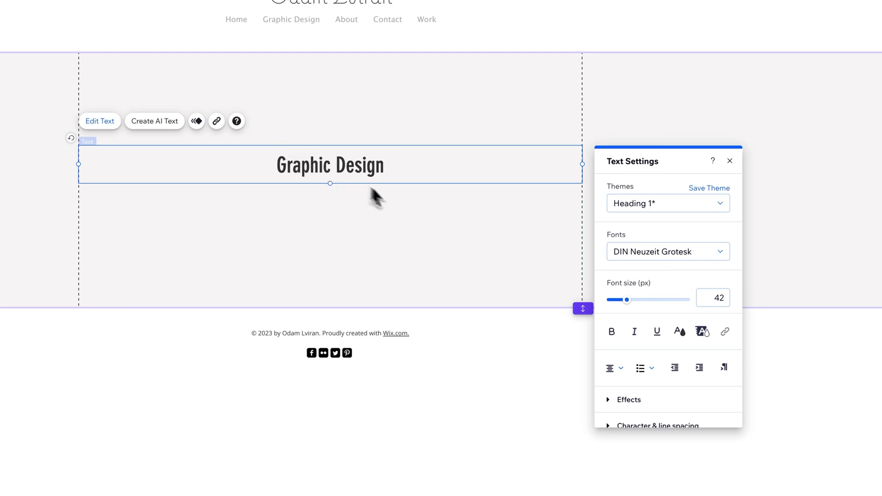
{"action": "left_click", "coordinate": [405, 209]}
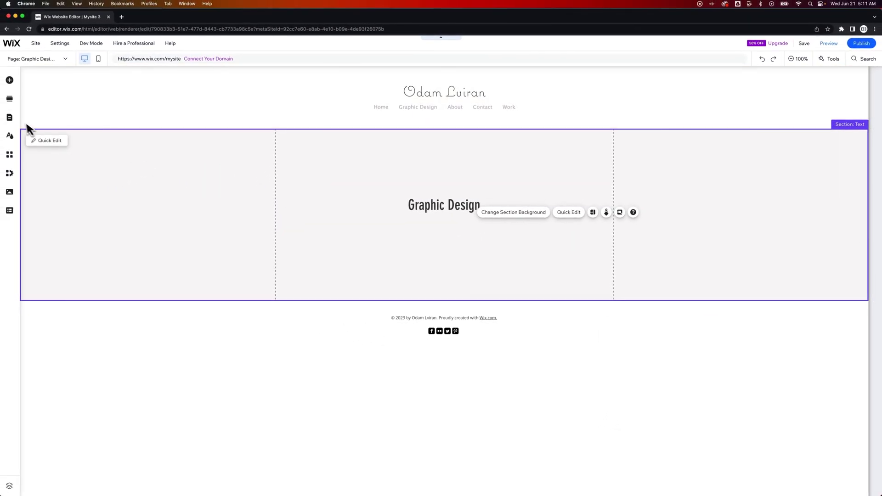
{"action": "left_click", "coordinate": [2, 116]}
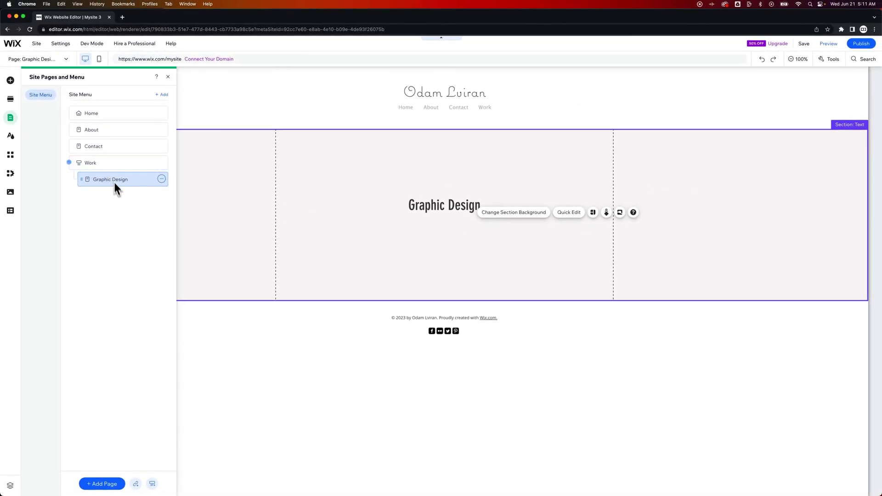
Step: Add a blank page named 'Social Media' and bring up section templates for it
{"action": "left_click", "coordinate": [104, 484]}
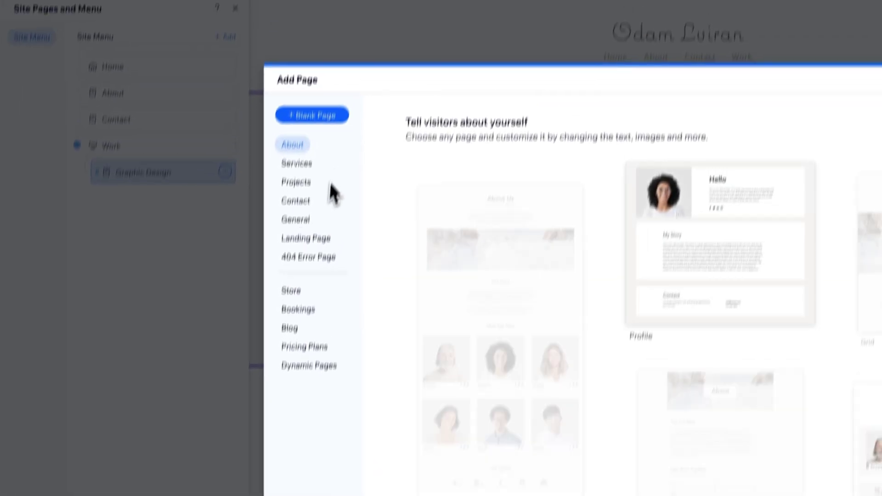
{"action": "left_click", "coordinate": [313, 115]}
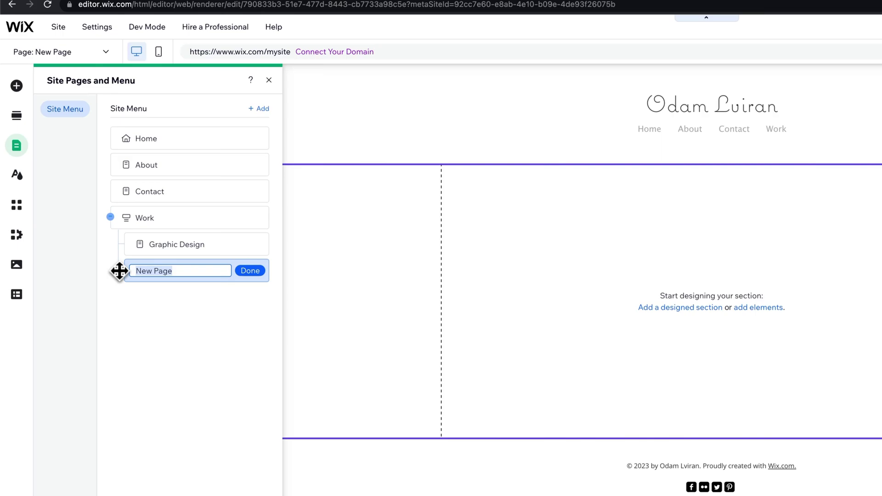
{"action": "type", "text": "Social Media"}
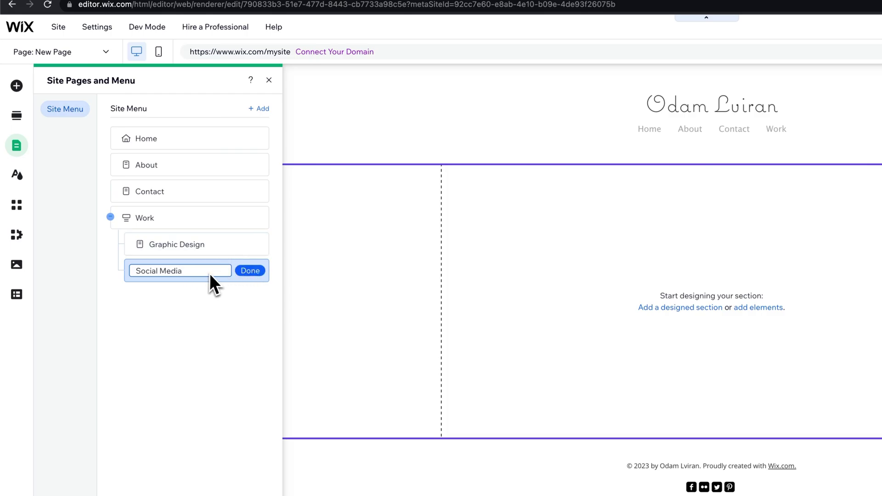
{"action": "left_click", "coordinate": [250, 272]}
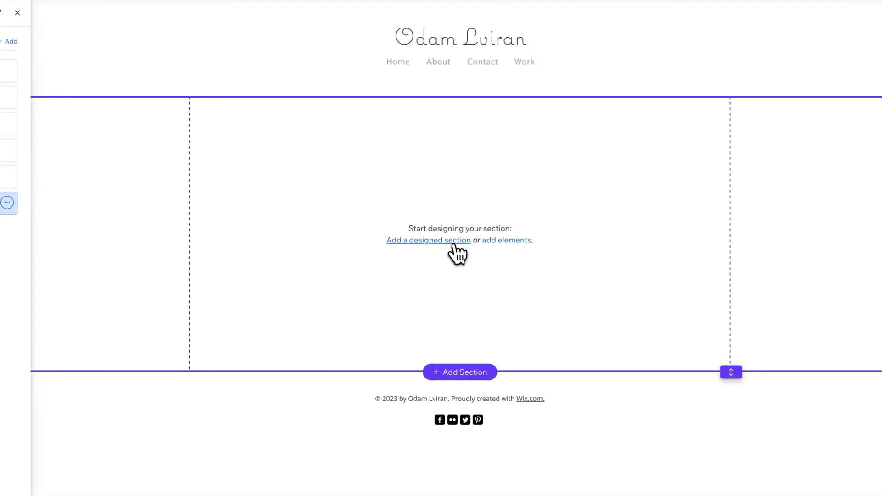
{"action": "left_click", "coordinate": [453, 242]}
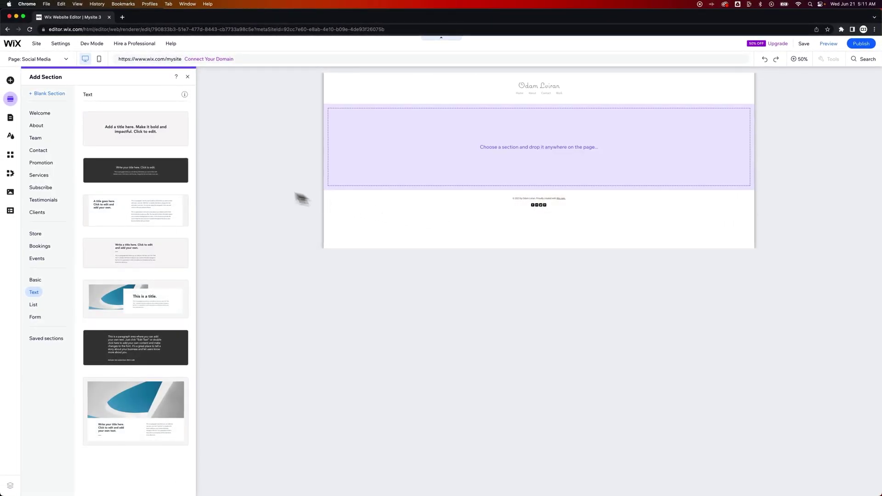
Step: Add the first Text section template and retitle it 'Social Media', fixing the stray leading letters
{"action": "left_click", "coordinate": [167, 140]}
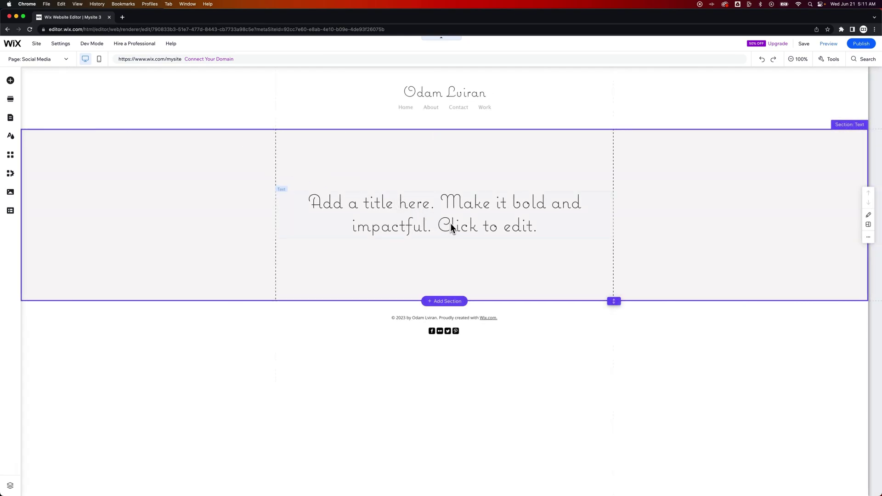
{"action": "left_click", "coordinate": [452, 226]}
{"action": "double_click", "coordinate": [462, 224]}
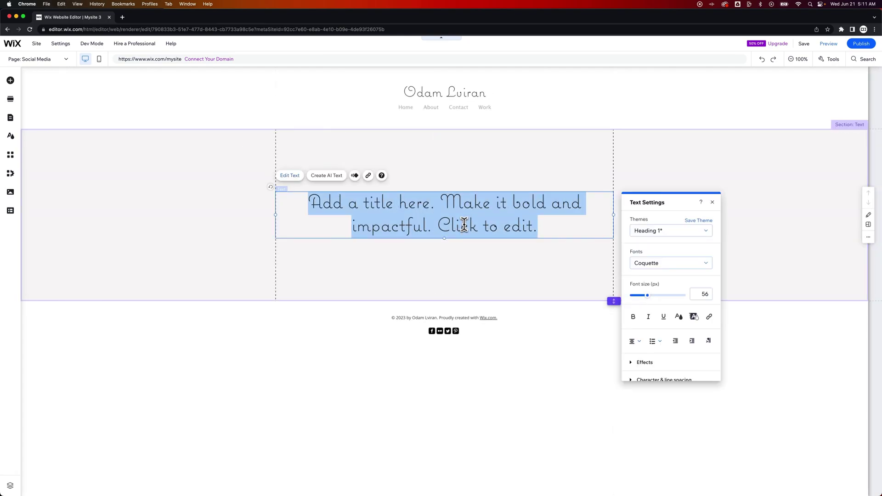
{"action": "type", "text": "Social"}
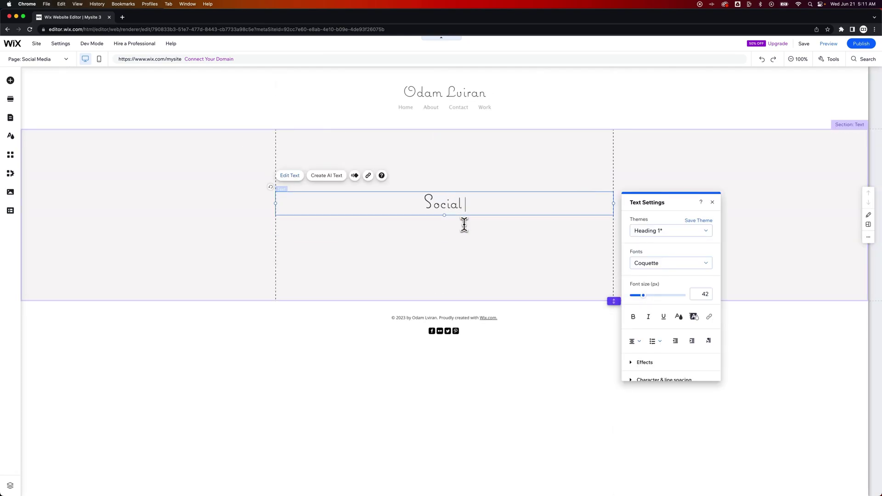
{"action": "type", "text": " Media"}
{"action": "key", "text": "super+Left"}
{"action": "key", "text": "Right"}
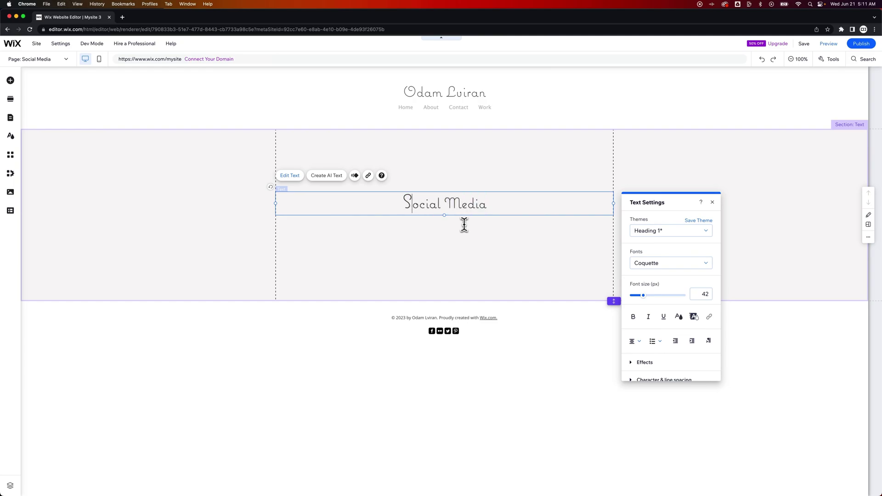
{"action": "key", "text": "BackSpace"}
{"action": "key", "text": "Delete"}
{"action": "key", "text": "Delete"}
{"action": "type", "text": "Soc"}
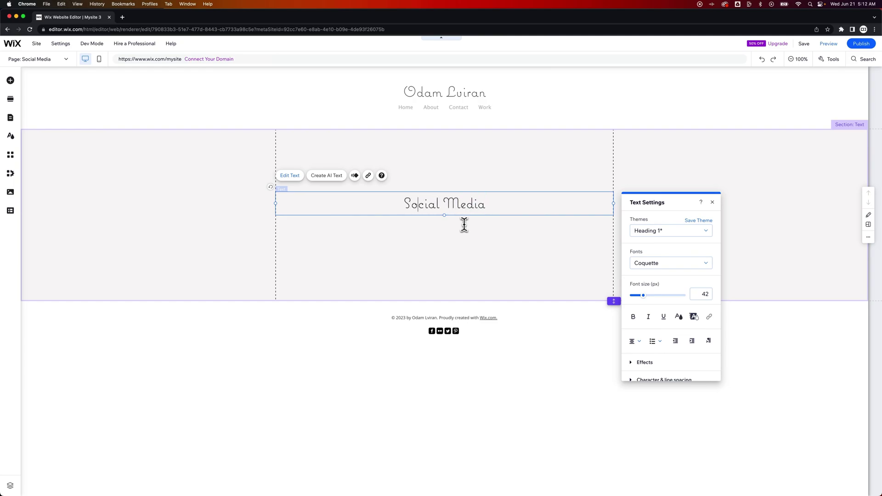
Step: Set the Social Media title font to DIN Neuzeit Grotesk
{"action": "key", "text": "super+a"}
{"action": "left_click", "coordinate": [685, 262]}
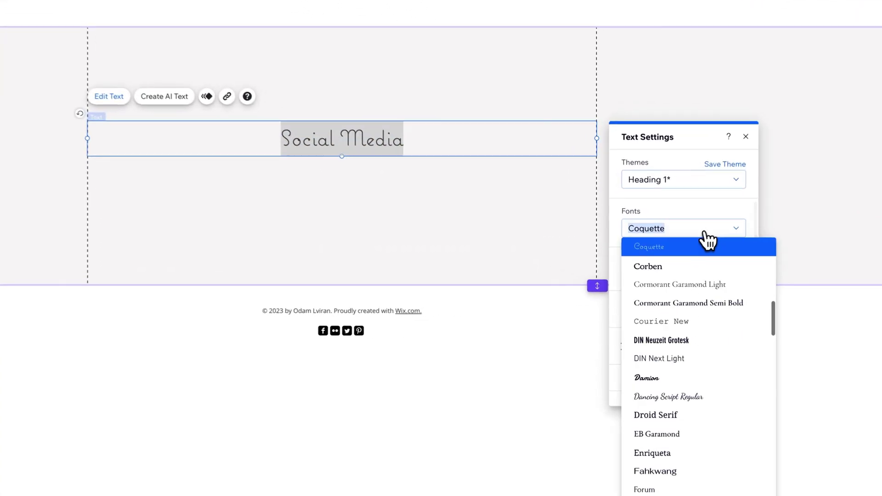
{"action": "left_click", "coordinate": [668, 342]}
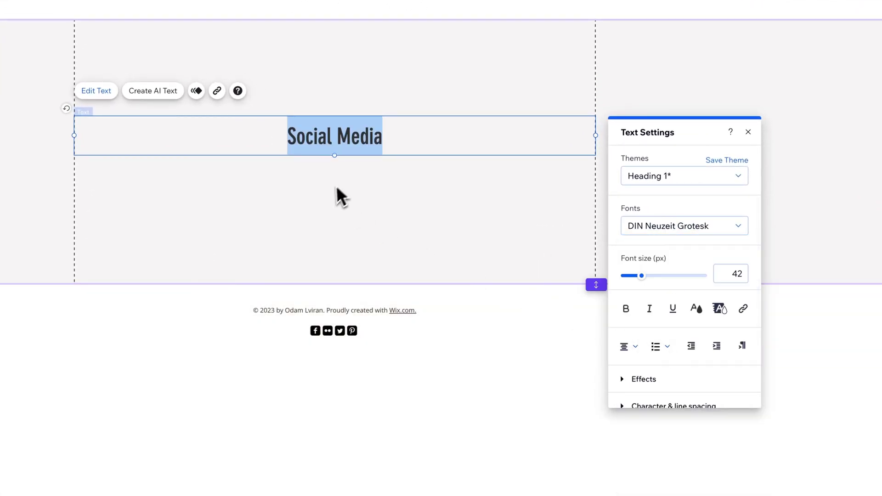
{"action": "left_click", "coordinate": [357, 182]}
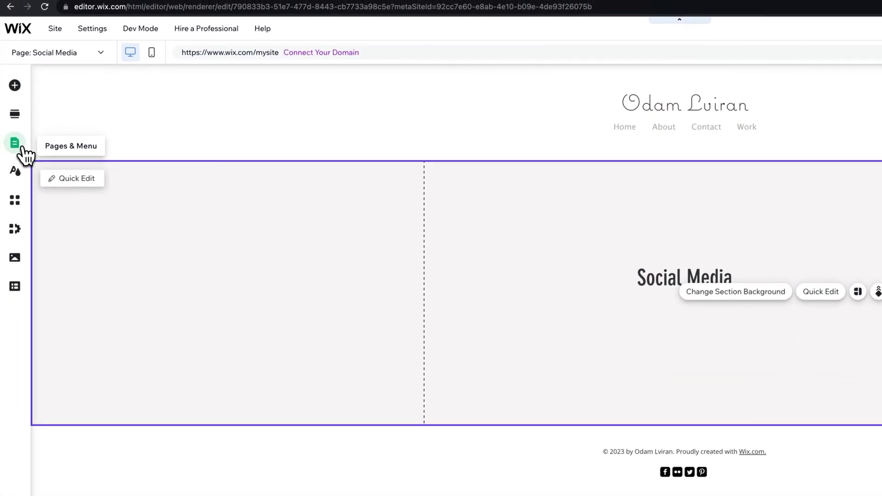
{"action": "left_click", "coordinate": [23, 152]}
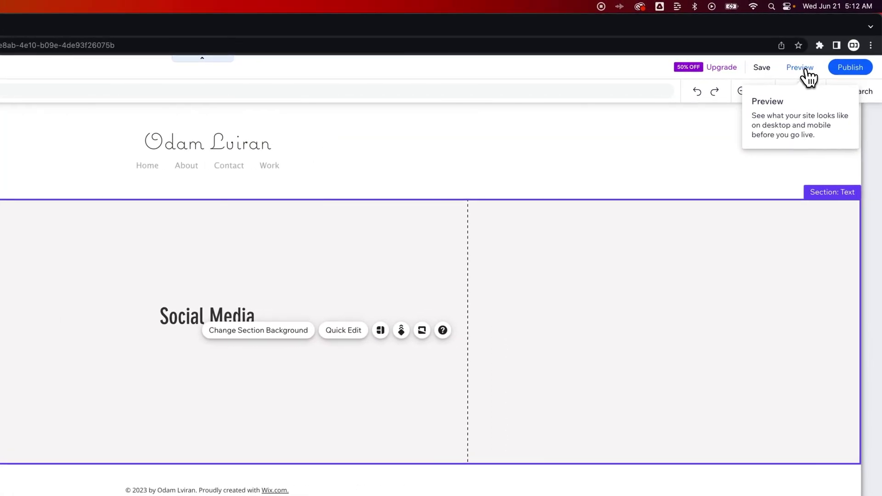
Step: In preview, visit the Graphic Design and Social Media pages under Work, then About
{"action": "left_click", "coordinate": [802, 68]}
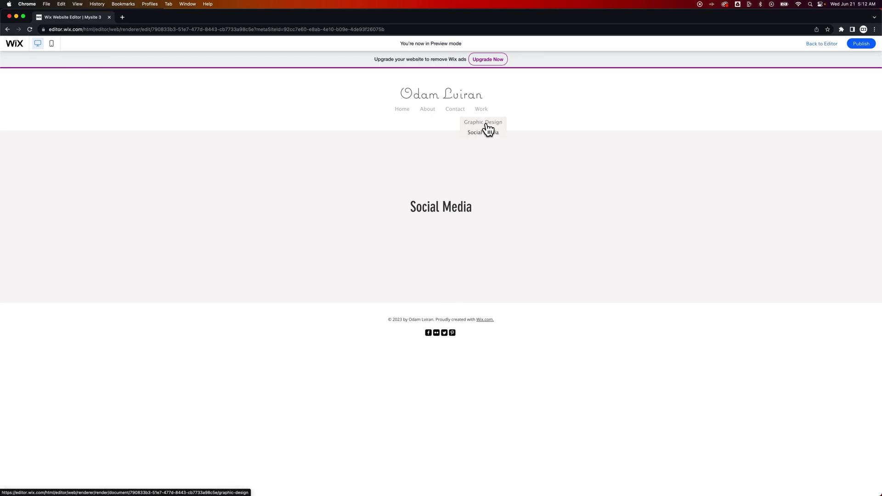
{"action": "left_click", "coordinate": [486, 123]}
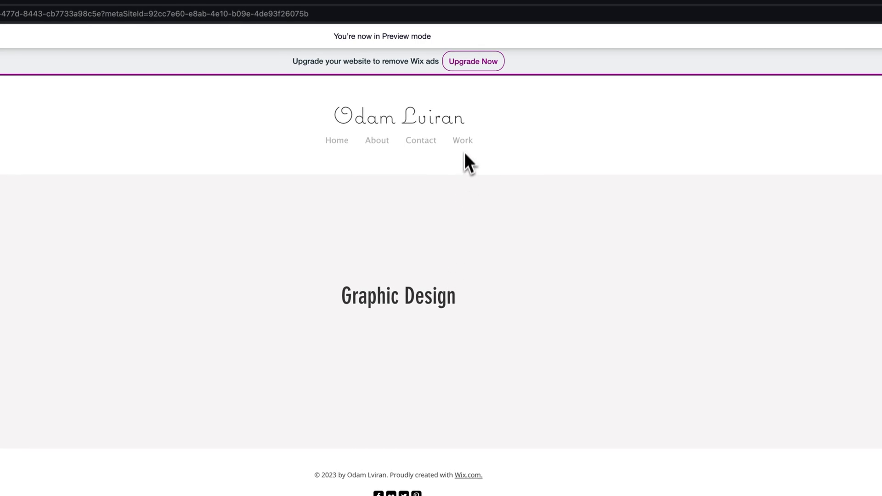
{"action": "left_click", "coordinate": [458, 178]}
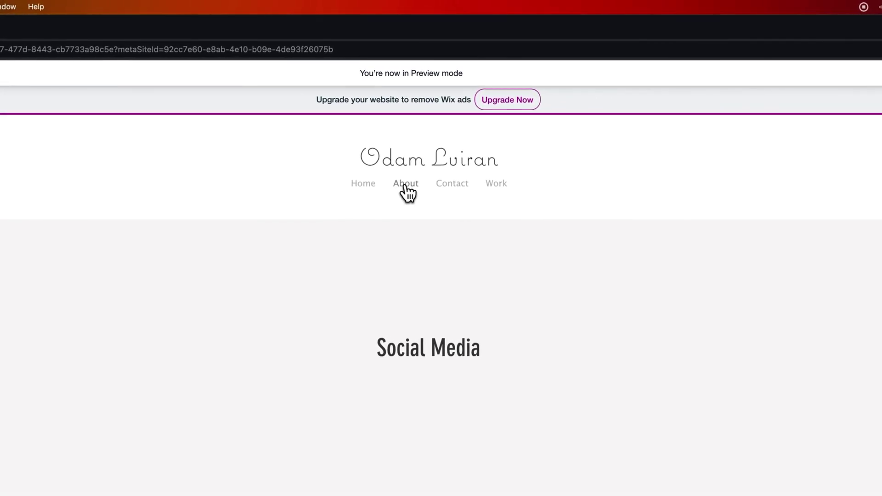
{"action": "left_click", "coordinate": [398, 181]}
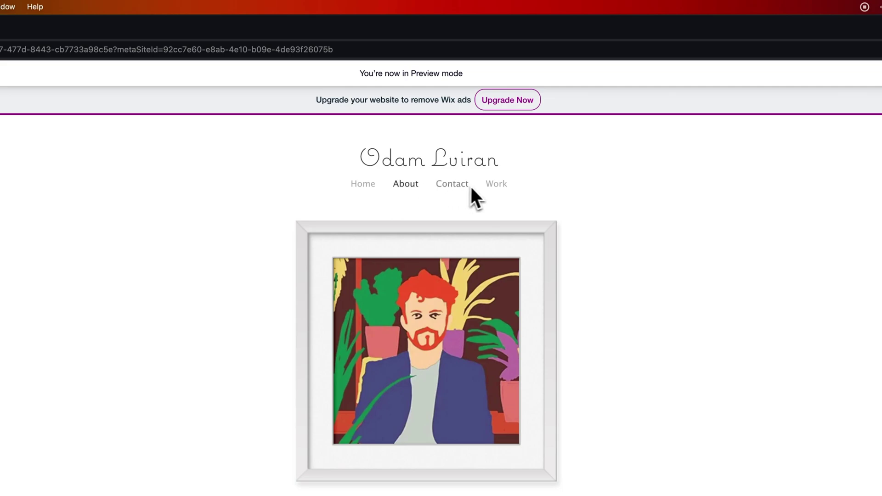
{"action": "mouse_move", "coordinate": [500, 188]}
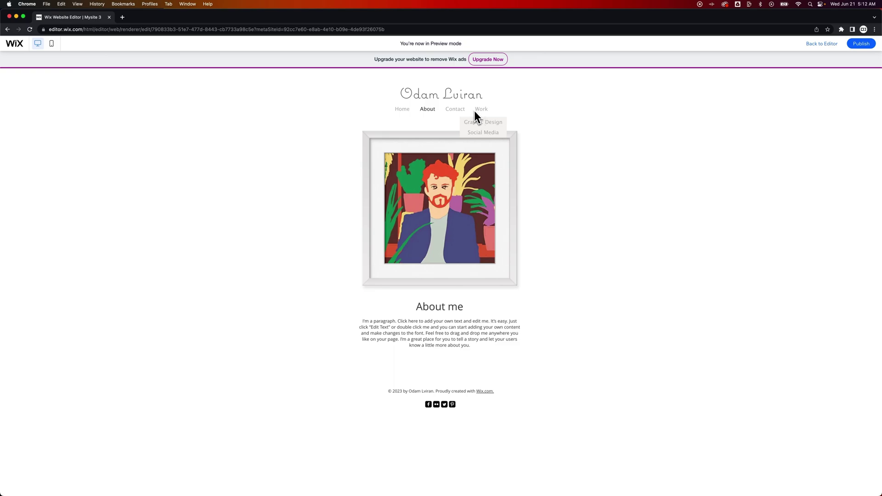
Step: Leave preview and switch the editor to the About page's mobile layout
{"action": "left_click", "coordinate": [827, 44]}
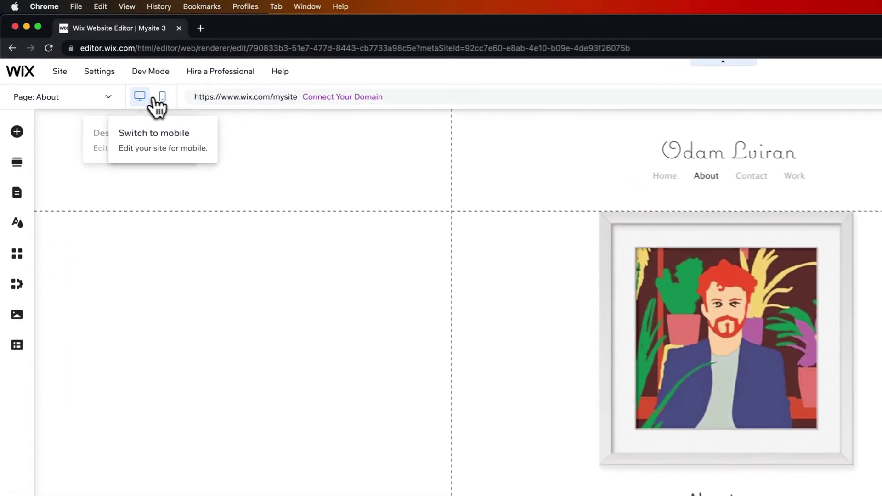
{"action": "left_click", "coordinate": [161, 99]}
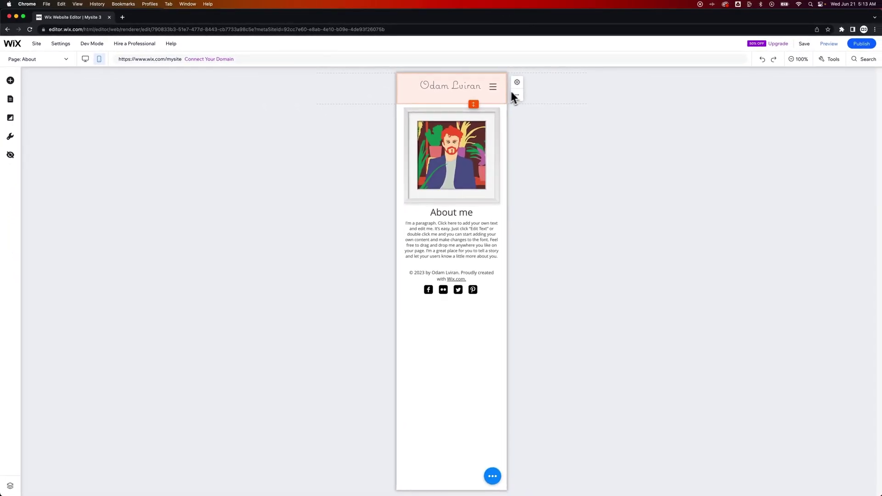
Step: In phone preview, open the menu and expand then collapse Work's Graphic Design and Social Media subpages
{"action": "left_click", "coordinate": [828, 44]}
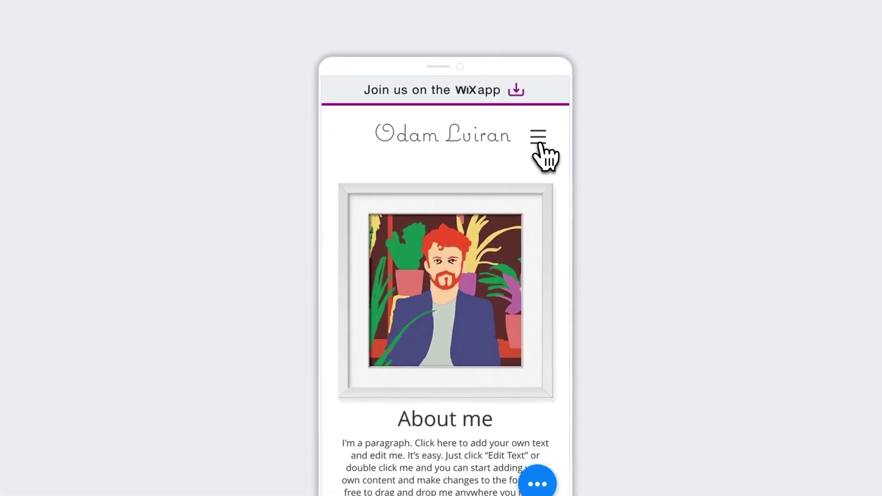
{"action": "left_click", "coordinate": [534, 143]}
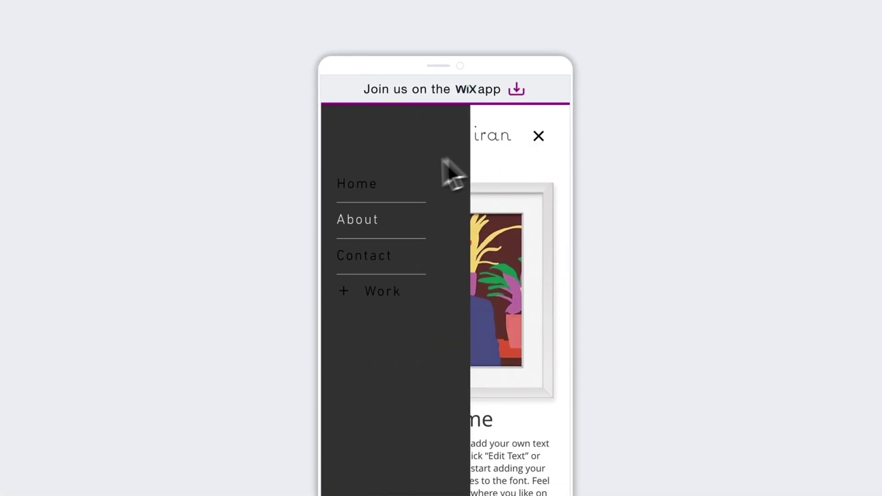
{"action": "left_click", "coordinate": [375, 291]}
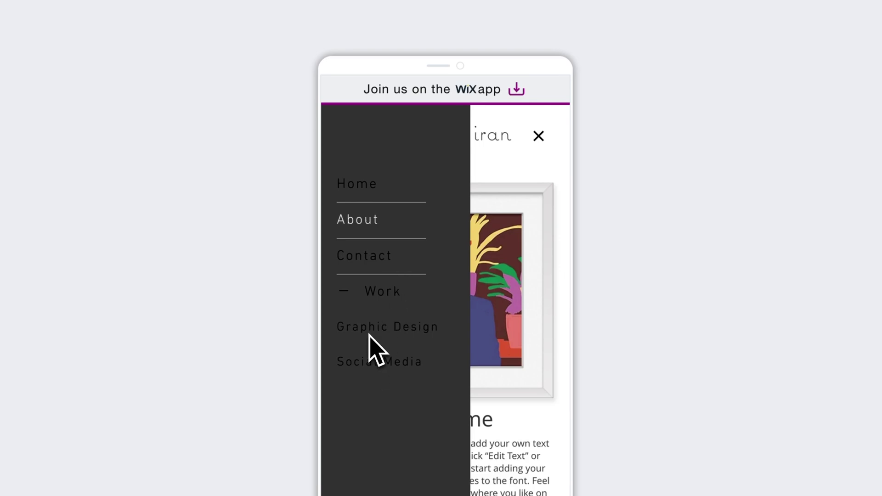
{"action": "left_click", "coordinate": [343, 294]}
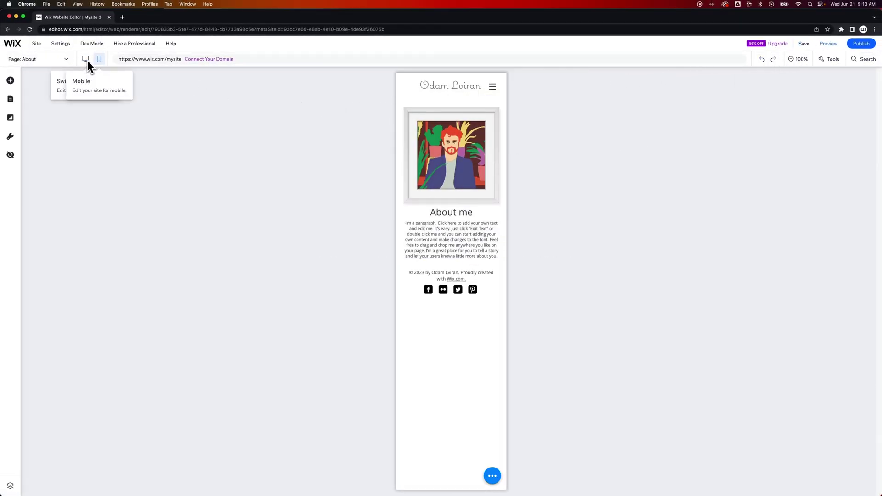
Step: Select the mobile menu and open its Customize Design settings
{"action": "left_click", "coordinate": [492, 87]}
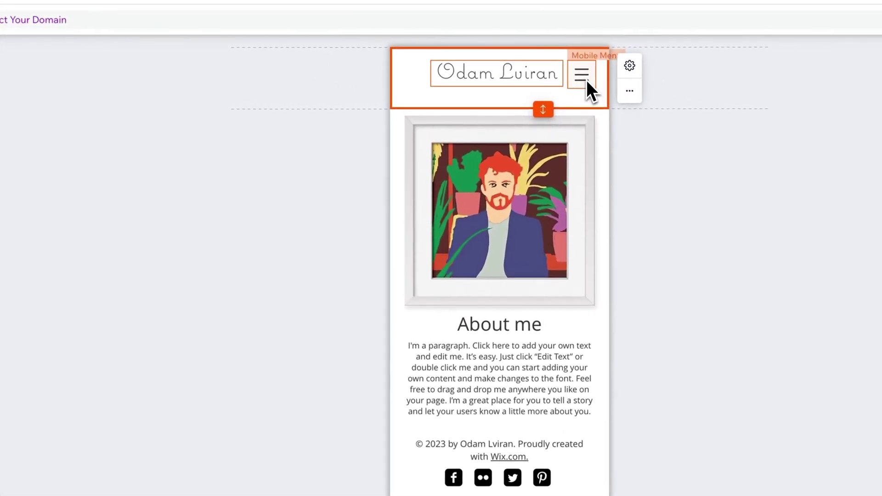
{"action": "left_click", "coordinate": [585, 79]}
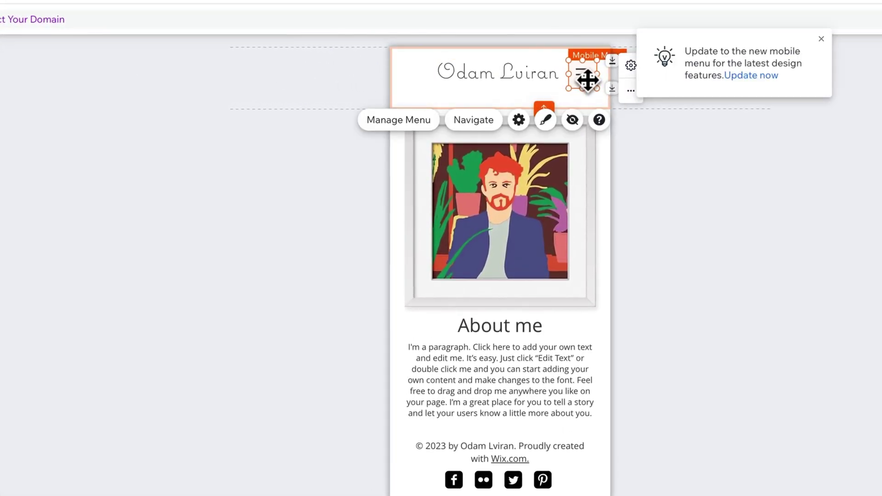
{"action": "left_click", "coordinate": [547, 120]}
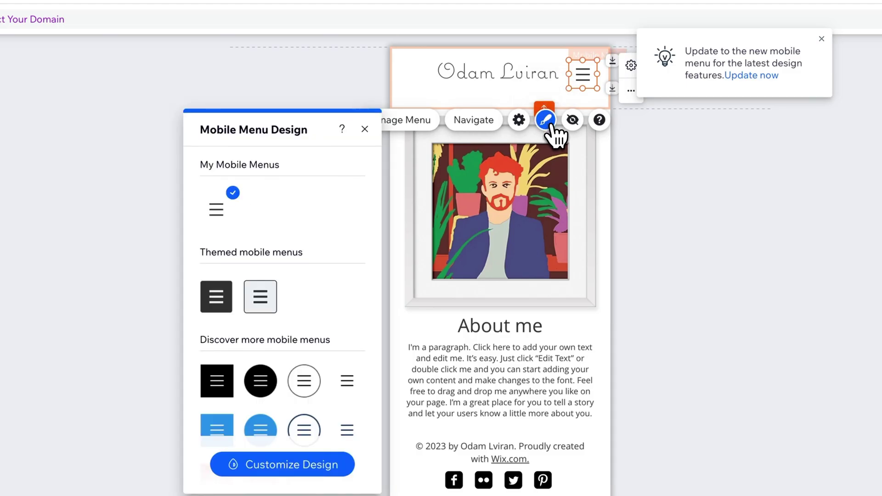
{"action": "scroll", "coordinate": [305, 282], "scroll_direction": "down", "scroll_amount": 2}
{"action": "left_click", "coordinate": [322, 465]}
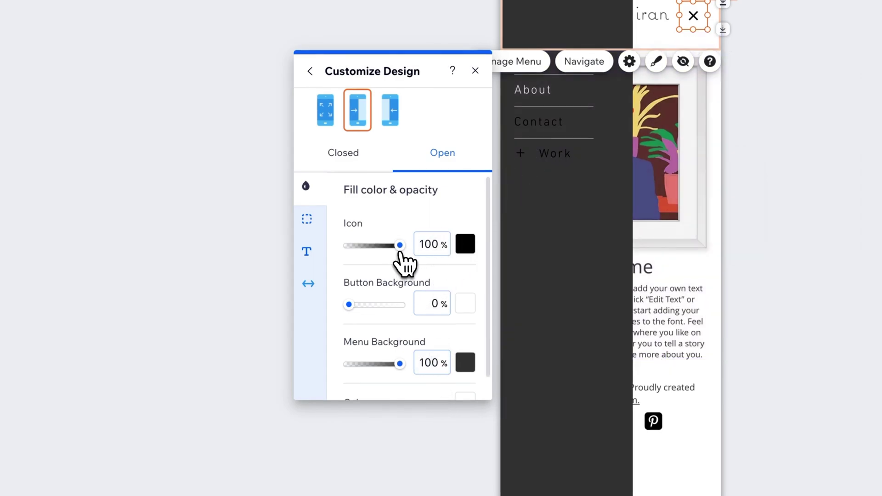
Step: Set the menu icon opacity to 61% and its colour to white
{"action": "left_click_drag", "start_coordinate": [399, 245], "coordinate": [419, 246]}
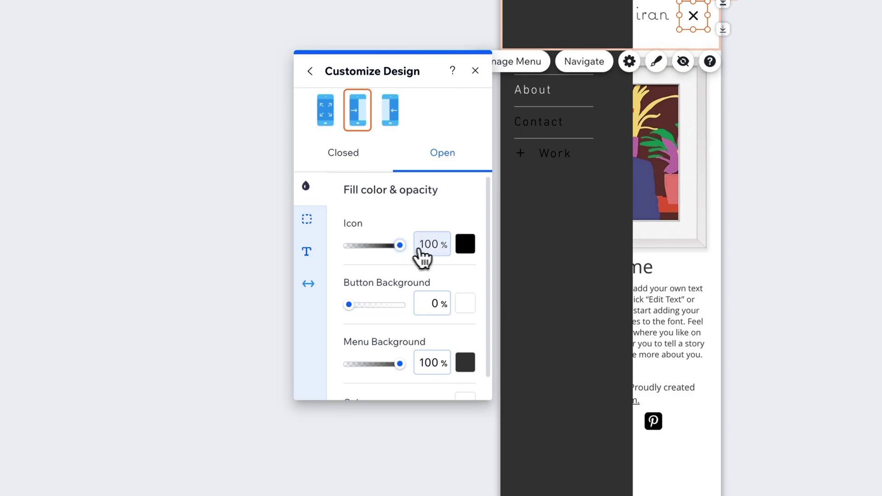
{"action": "scroll", "coordinate": [384, 346], "scroll_direction": "down", "scroll_amount": 1}
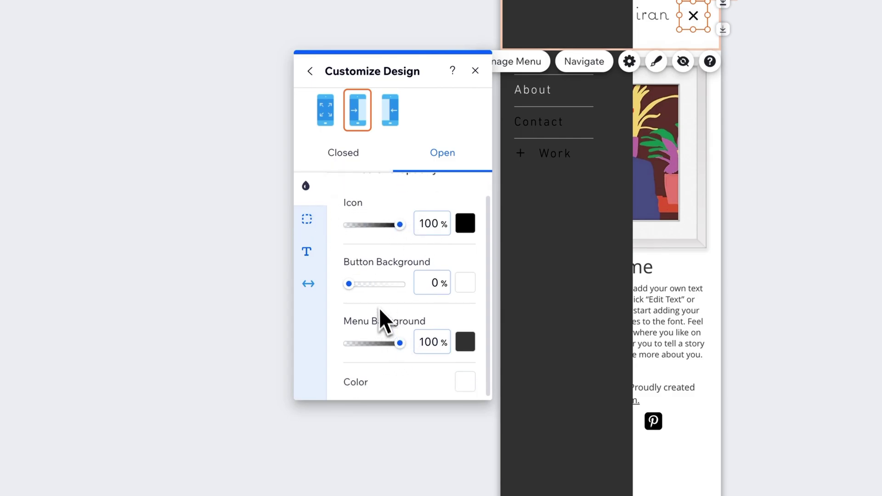
{"action": "scroll", "coordinate": [395, 269], "scroll_direction": "up", "scroll_amount": 1}
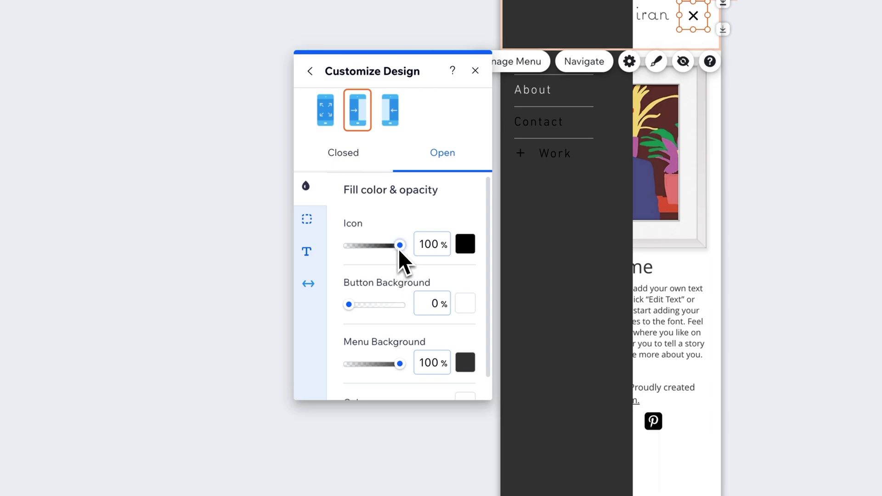
{"action": "left_click", "coordinate": [466, 247]}
{"action": "left_click", "coordinate": [496, 322]}
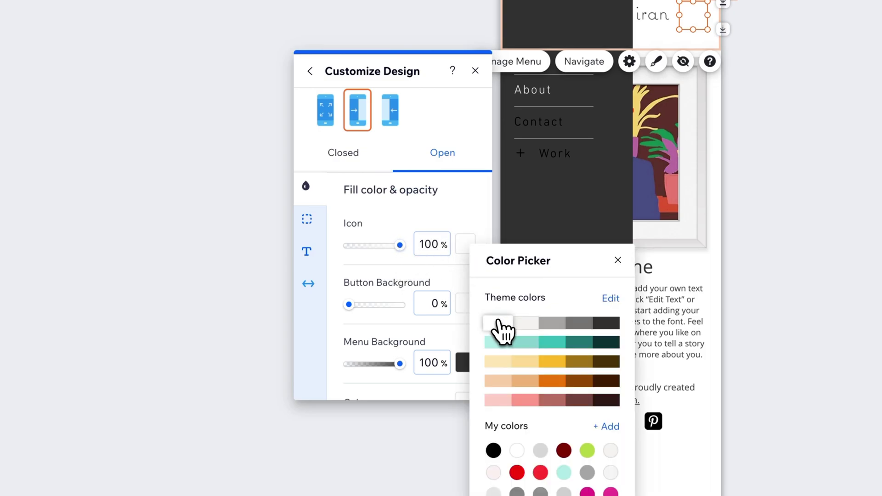
Step: Give the menu background the darkest grey theme colour
{"action": "left_click", "coordinate": [453, 230]}
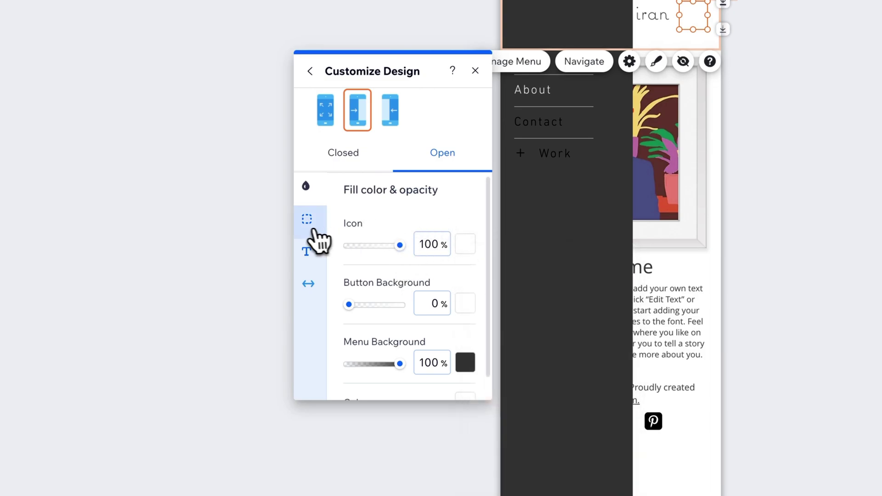
{"action": "left_click", "coordinate": [307, 252]}
{"action": "scroll", "coordinate": [385, 251], "scroll_direction": "down", "scroll_amount": 4}
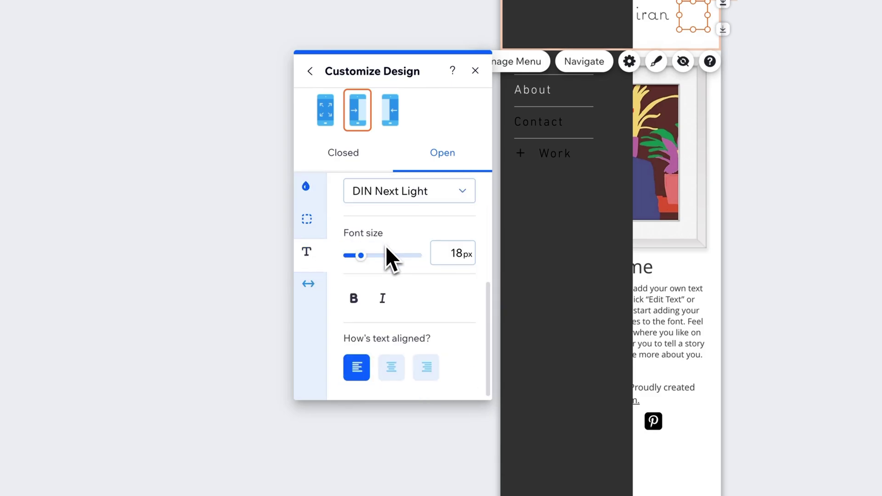
{"action": "scroll", "coordinate": [388, 261], "scroll_direction": "up", "scroll_amount": 4}
{"action": "scroll", "coordinate": [388, 267], "scroll_direction": "down", "scroll_amount": 2}
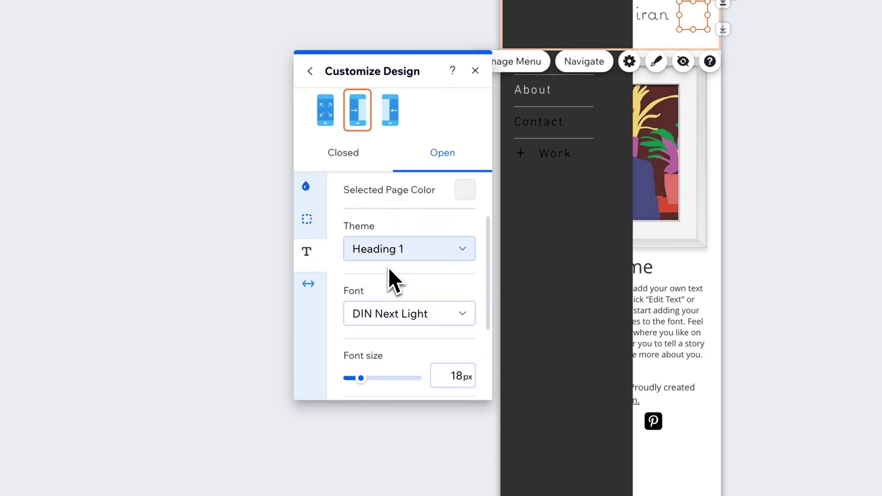
{"action": "left_click", "coordinate": [316, 193]}
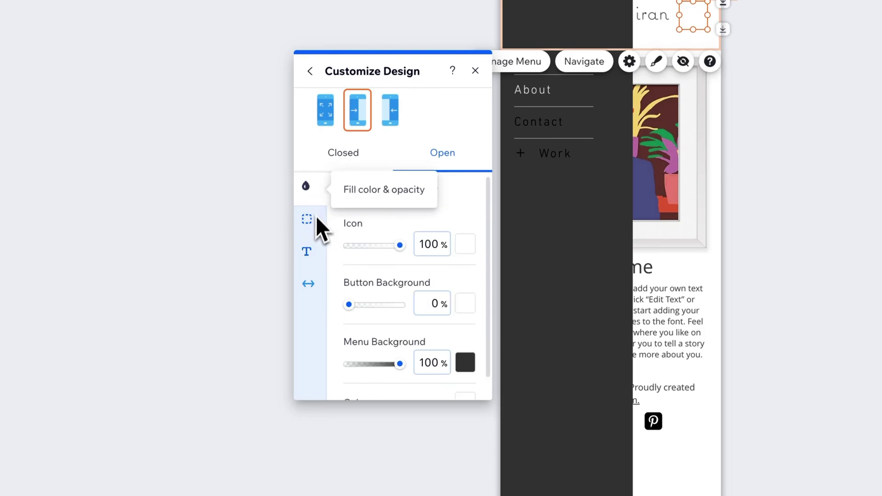
{"action": "scroll", "coordinate": [402, 359], "scroll_direction": "down", "scroll_amount": 1}
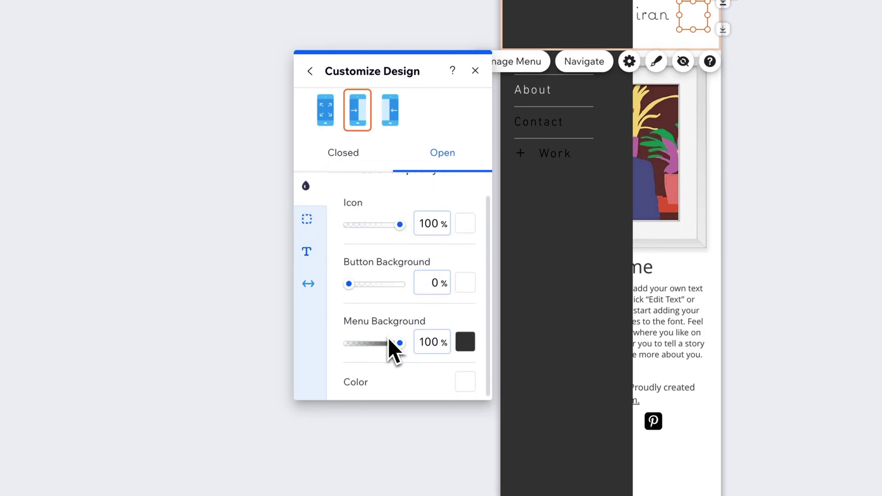
{"action": "left_click", "coordinate": [465, 344]}
{"action": "left_click", "coordinate": [571, 419]}
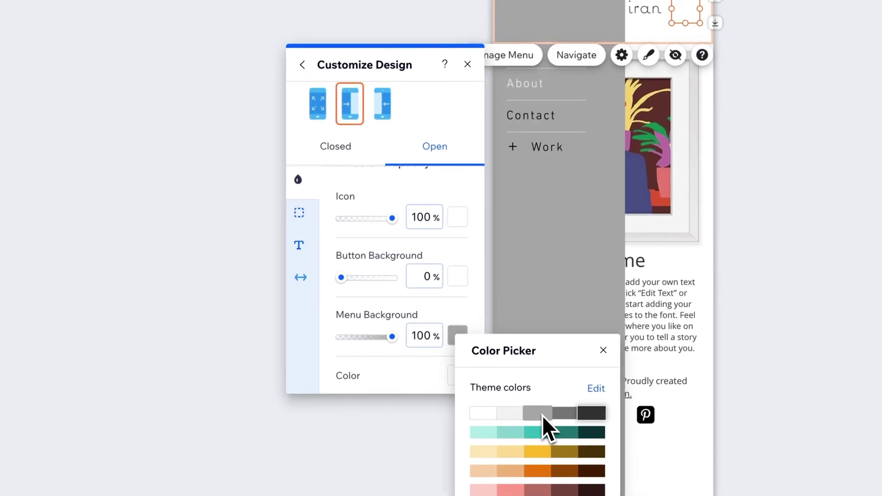
{"action": "left_click", "coordinate": [597, 417]}
{"action": "left_click", "coordinate": [395, 166]}
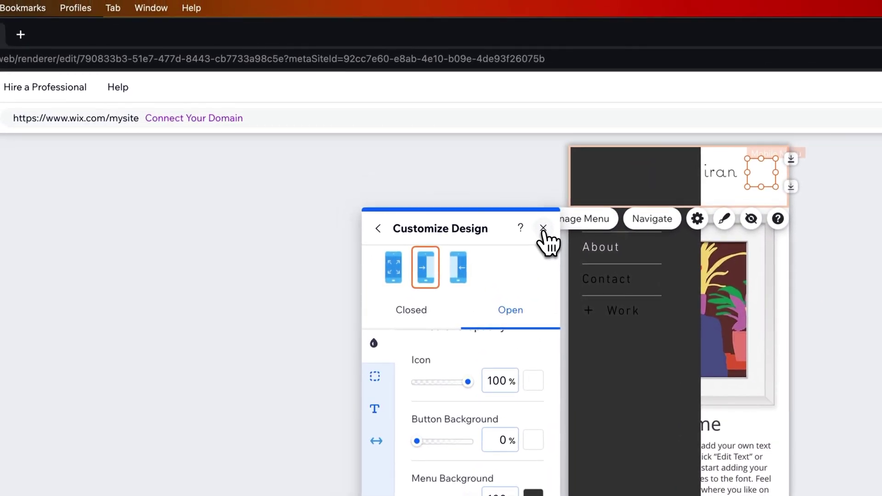
Step: Return to the desktop layout and add a blank page named 'Work' after About
{"action": "left_click", "coordinate": [543, 229]}
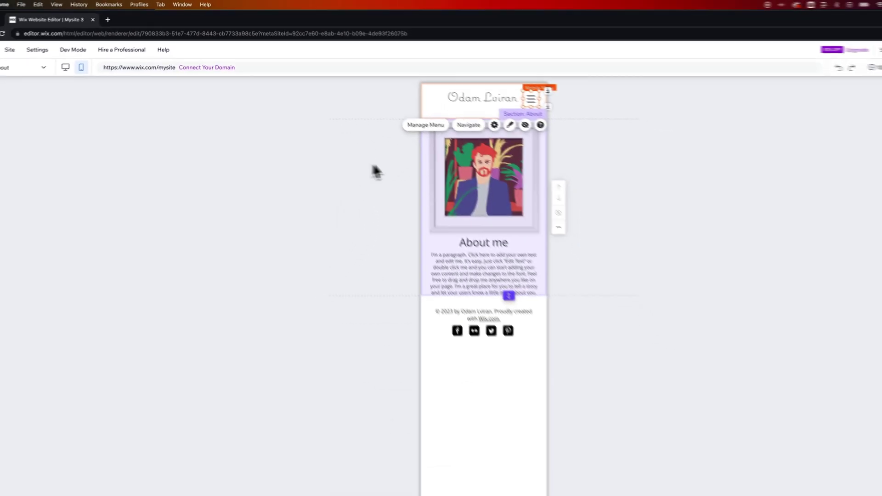
{"action": "left_click", "coordinate": [88, 62]}
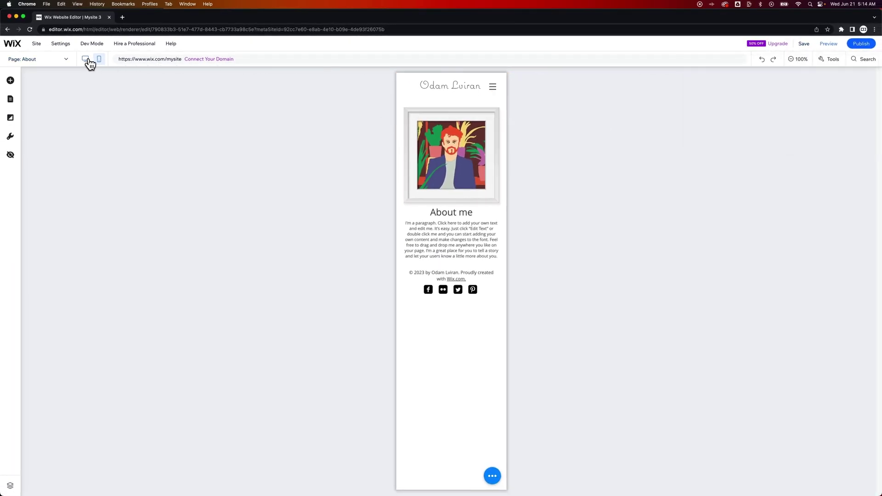
{"action": "left_click", "coordinate": [11, 119]}
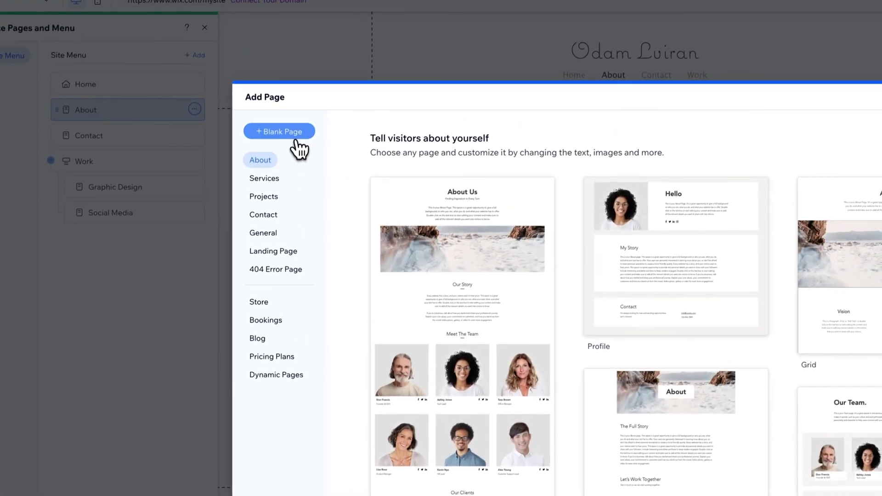
{"action": "left_click", "coordinate": [310, 94]}
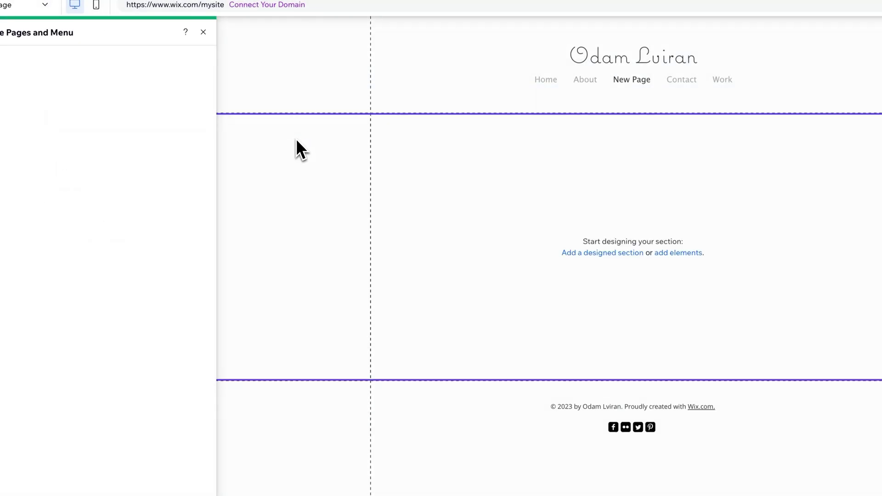
{"action": "type", "text": "Work"}
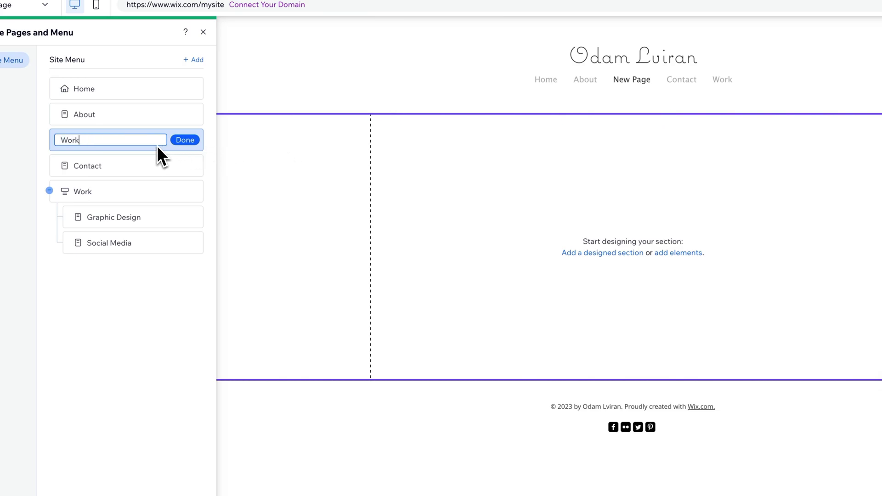
Step: Add a designed title section to the Work page
{"action": "left_click", "coordinate": [439, 246]}
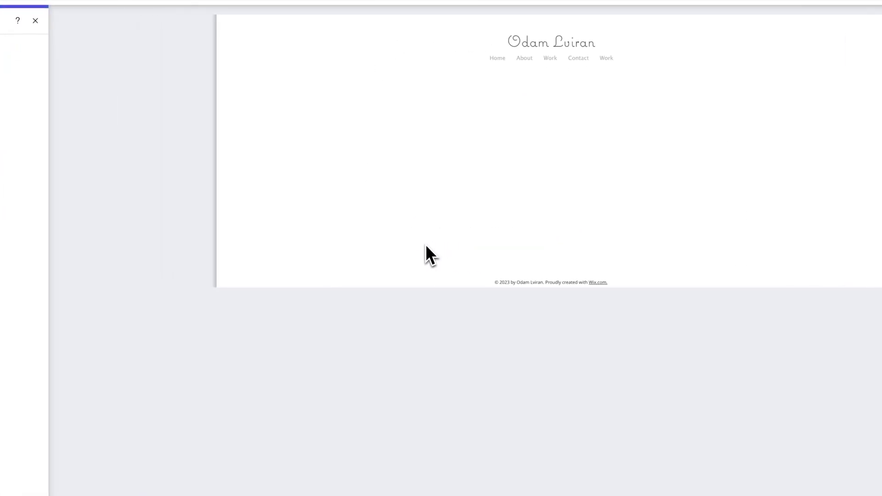
{"action": "left_click", "coordinate": [158, 148]}
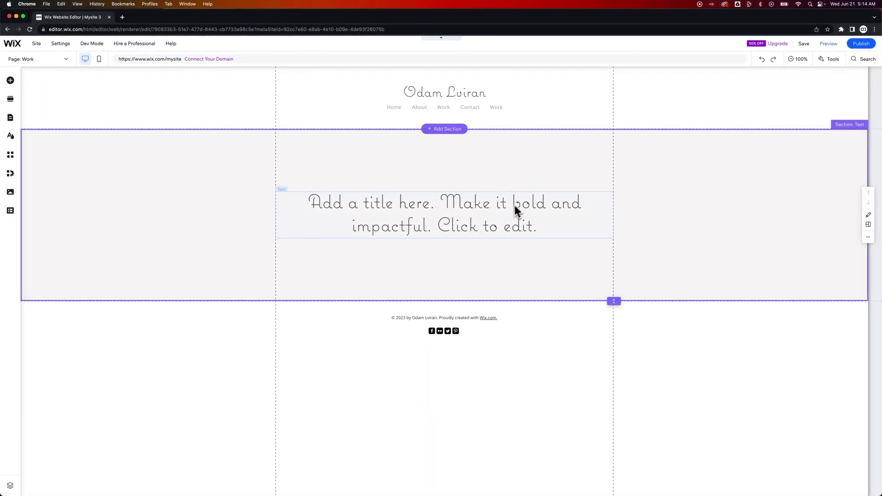
{"action": "left_click", "coordinate": [471, 205]}
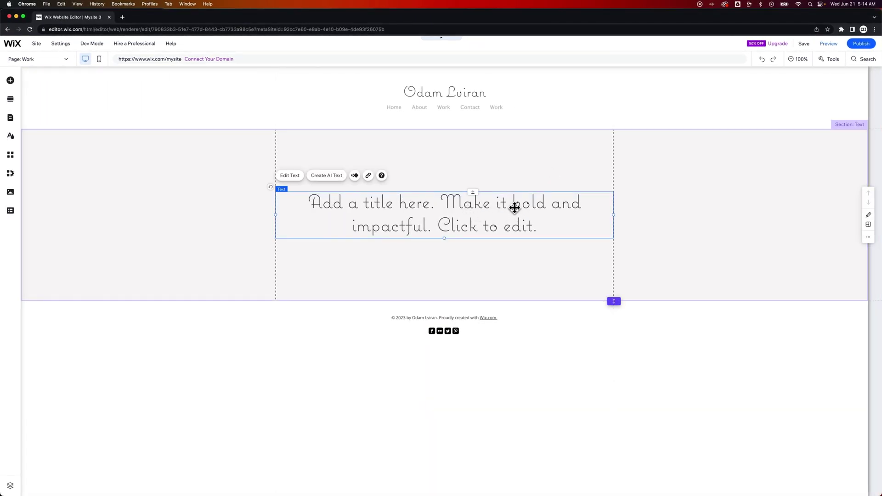
Step: Change the title text to Portfolio in DIN Neuzeit Grotesk, enlarged to 45 px
{"action": "double_click", "coordinate": [445, 225]}
{"action": "key", "text": "super+a"}
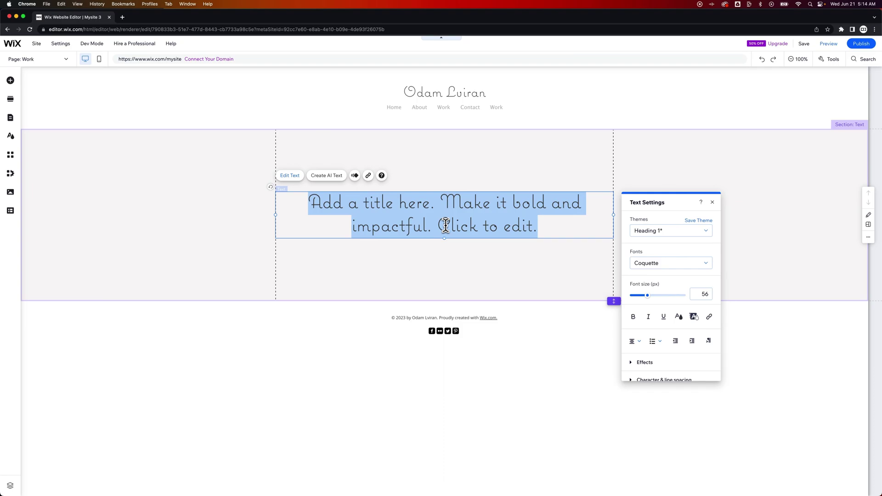
{"action": "type", "text": "Portfolio"}
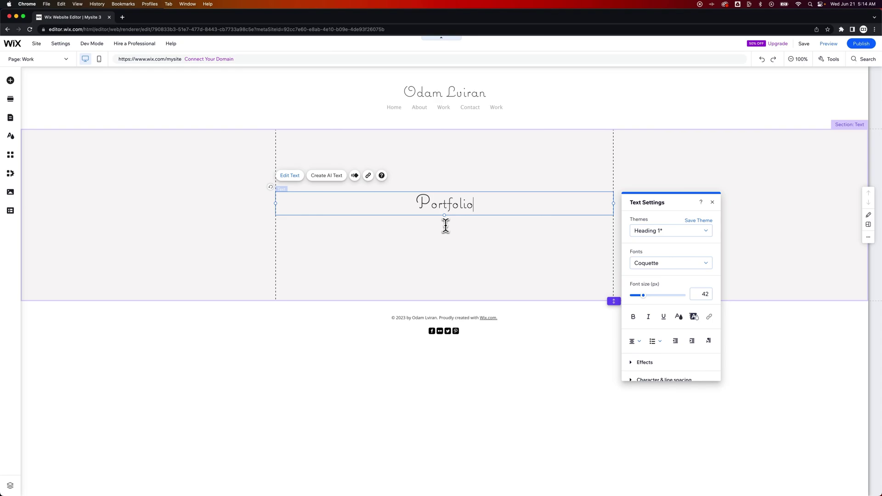
{"action": "left_click", "coordinate": [659, 263]}
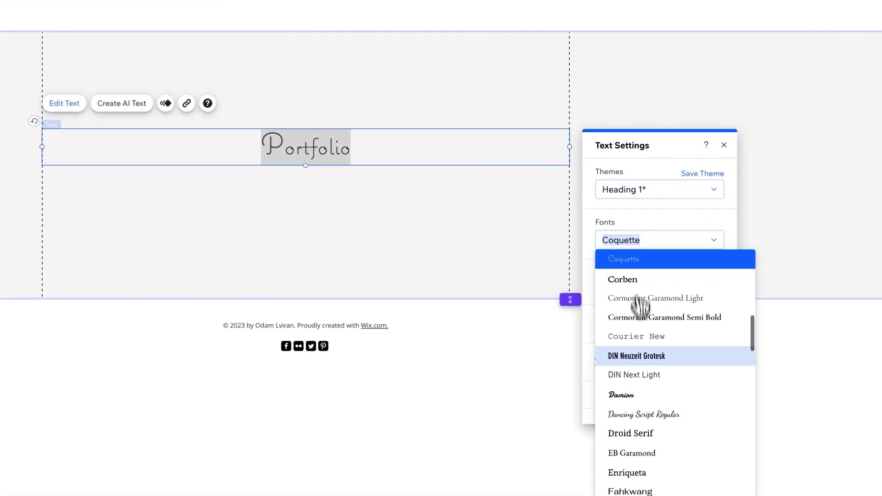
{"action": "left_click", "coordinate": [645, 363]}
{"action": "left_click_drag", "start_coordinate": [622, 295], "coordinate": [617, 292]}
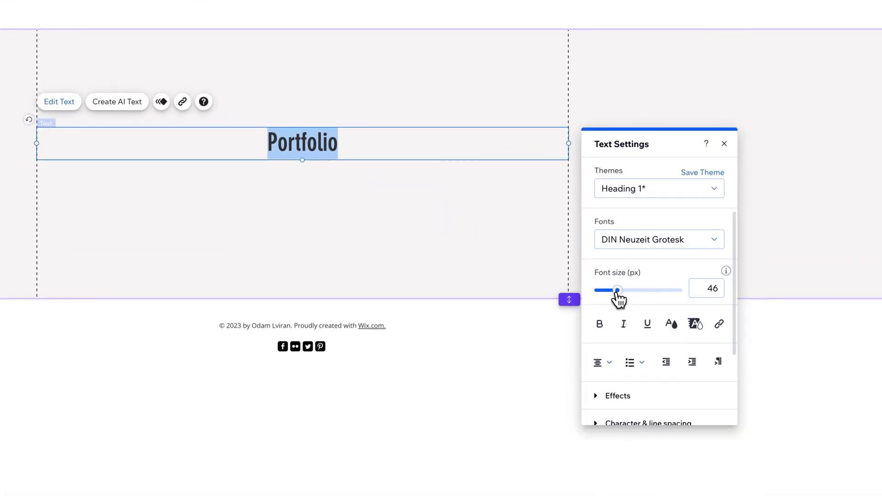
{"action": "left_click", "coordinate": [516, 262]}
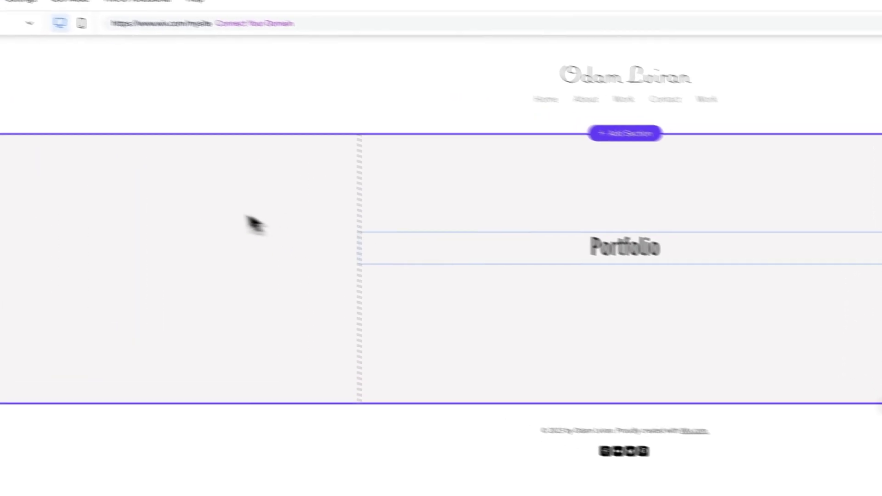
Step: Nest Graphic Design and Social Media under Work and remove the duplicate Work menu item
{"action": "left_click", "coordinate": [17, 134]}
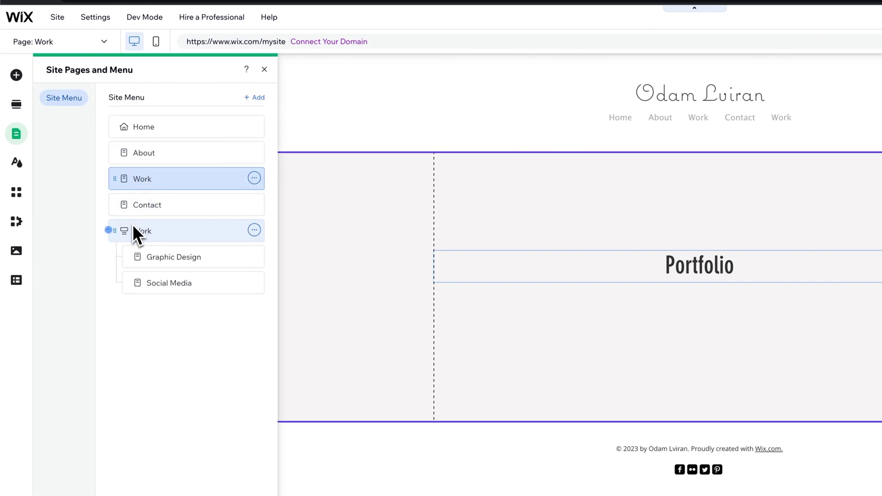
{"action": "left_click", "coordinate": [155, 261]}
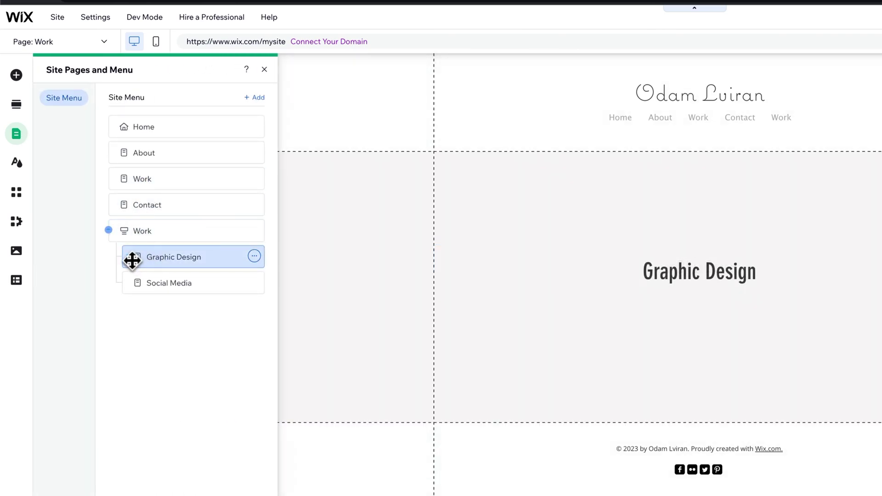
{"action": "left_click_drag", "start_coordinate": [132, 257], "coordinate": [144, 203]}
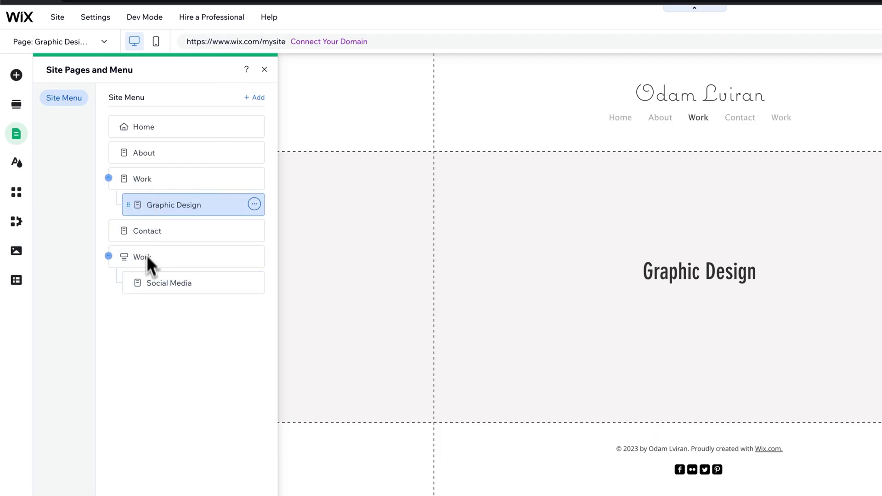
{"action": "left_click_drag", "start_coordinate": [135, 282], "coordinate": [143, 228]}
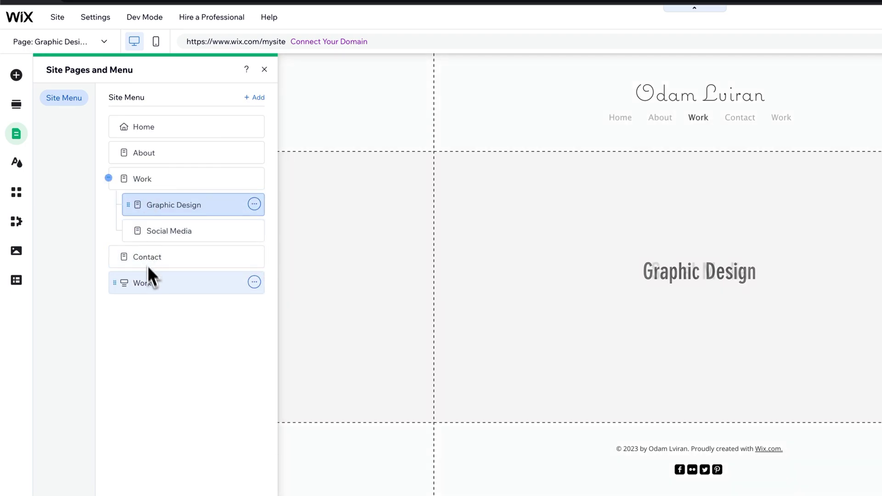
{"action": "left_click", "coordinate": [254, 282]}
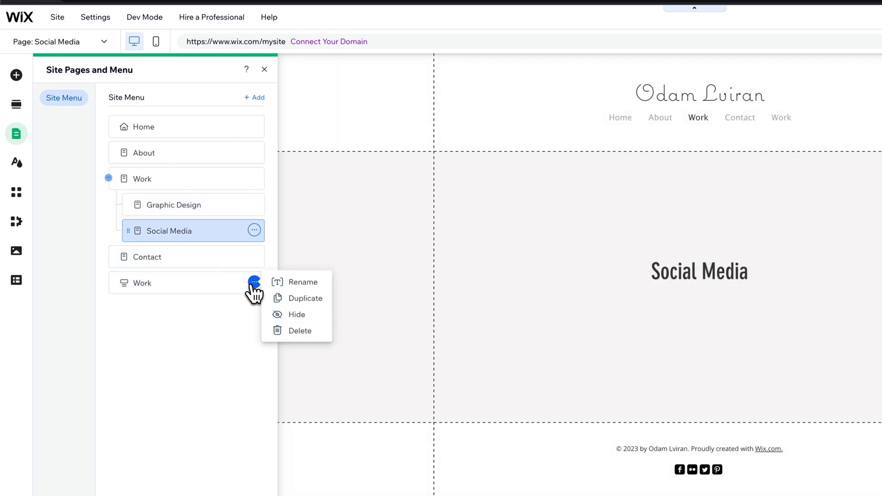
{"action": "left_click", "coordinate": [301, 315]}
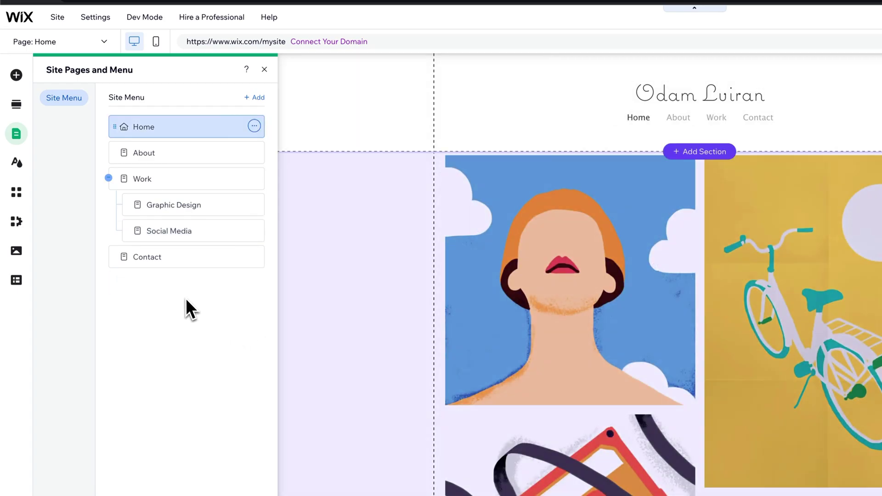
Step: Check the Work, Graphic Design and Social Media pages, then collapse Work's subpages
{"action": "left_click", "coordinate": [142, 179]}
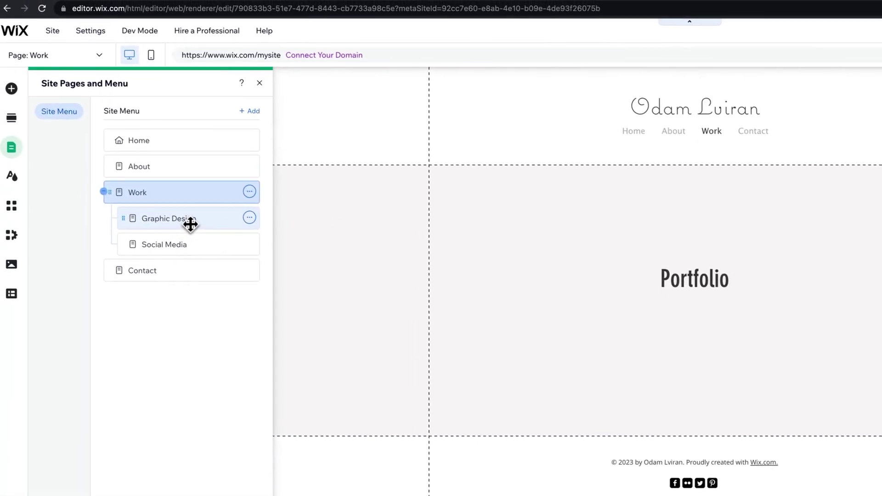
{"action": "left_click", "coordinate": [101, 188]}
{"action": "left_click", "coordinate": [191, 246]}
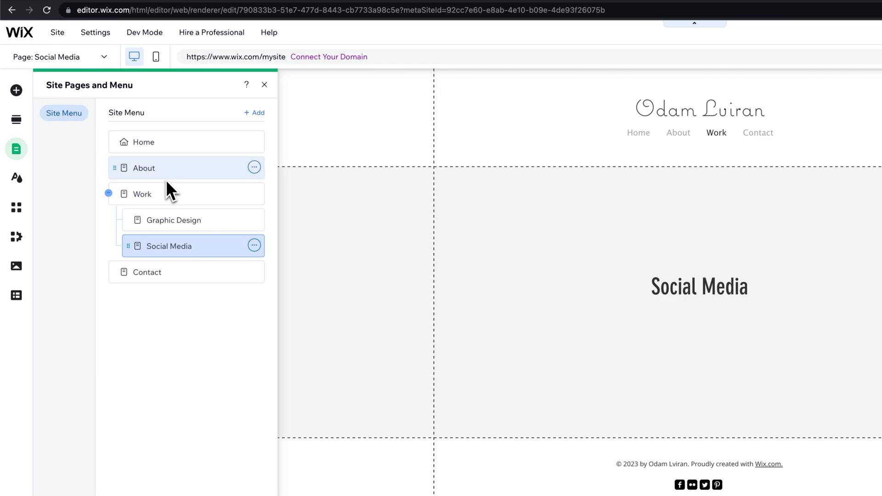
{"action": "left_click", "coordinate": [109, 193]}
{"action": "left_click", "coordinate": [109, 193]}
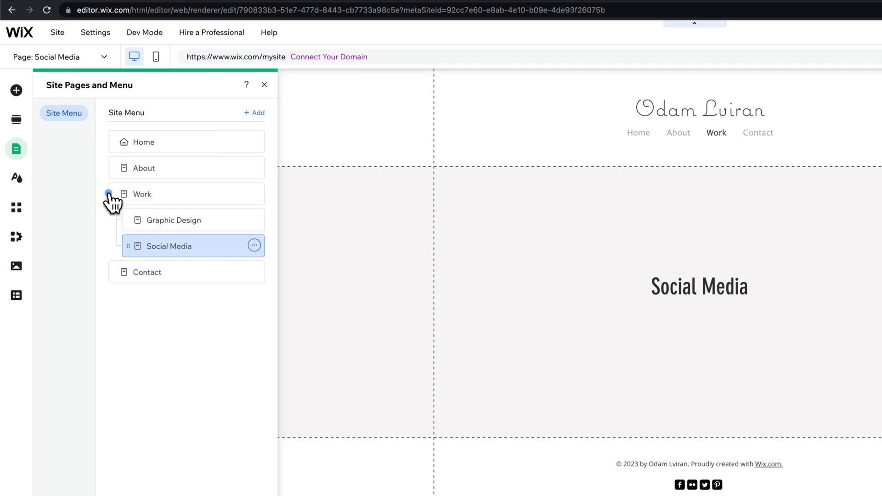
{"action": "left_click", "coordinate": [109, 193]}
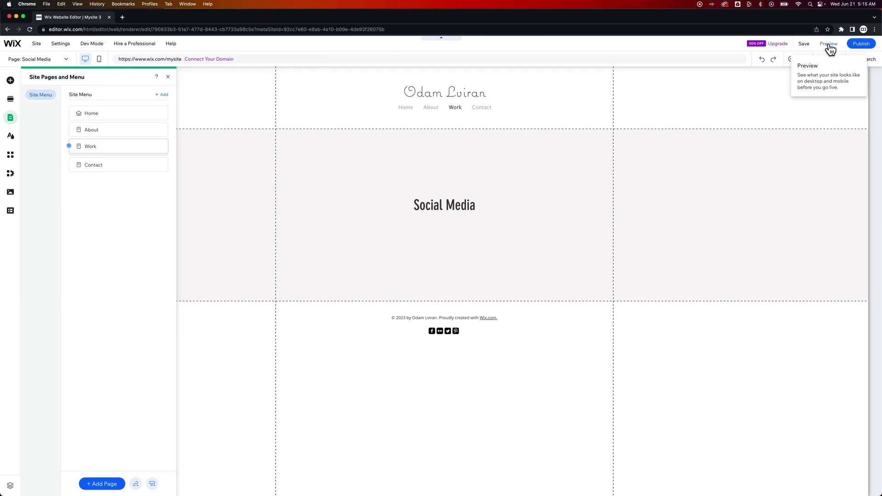
Step: Preview the site to confirm Work's dropdown, then return to the editor
{"action": "left_click", "coordinate": [829, 45]}
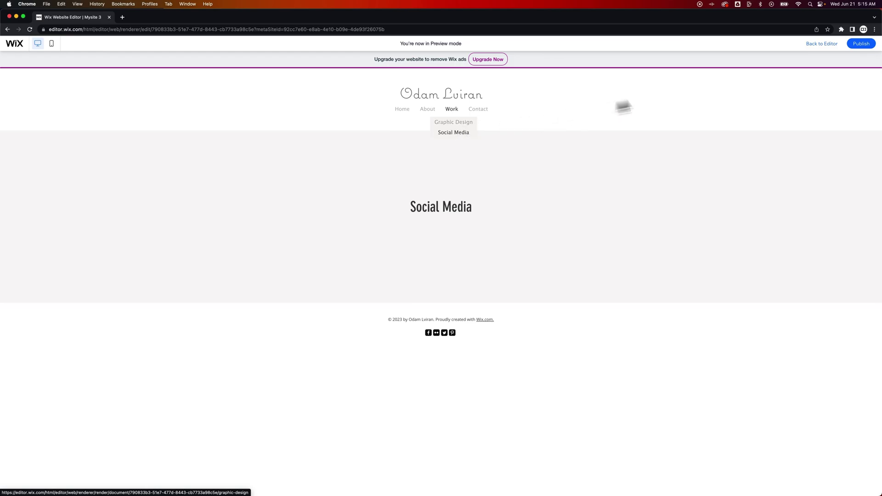
{"action": "left_click", "coordinate": [831, 44]}
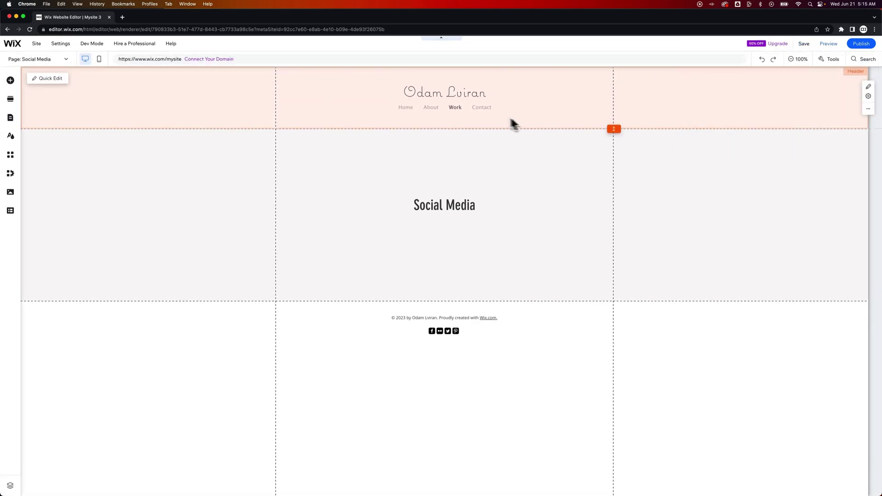
Step: Select the header's horizontal menu and bring up its Customize Design settings
{"action": "left_click", "coordinate": [486, 117]}
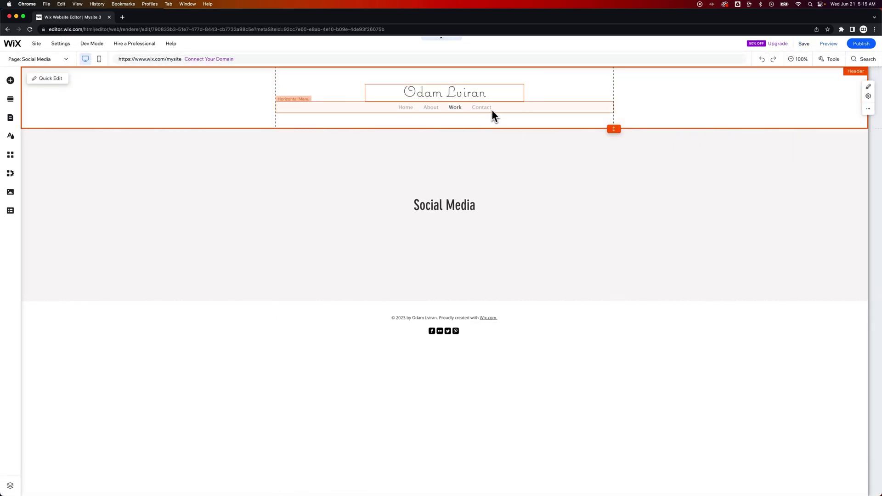
{"action": "left_click", "coordinate": [489, 110]}
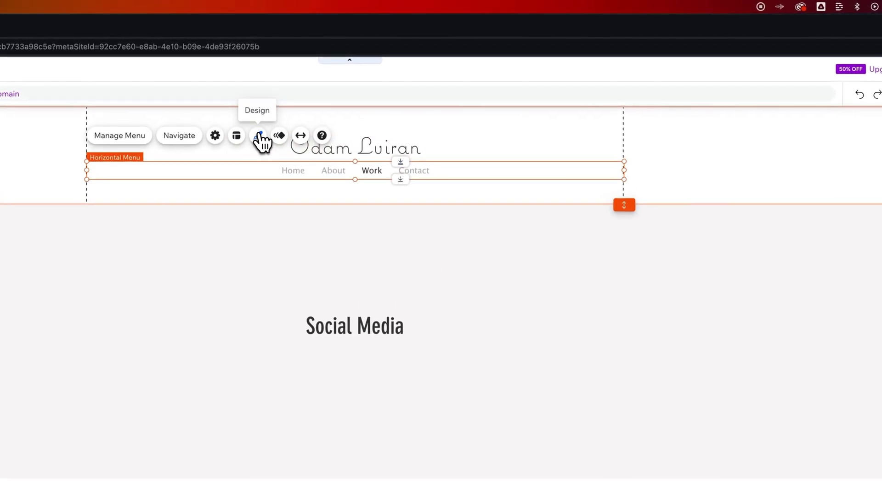
{"action": "left_click", "coordinate": [258, 136]}
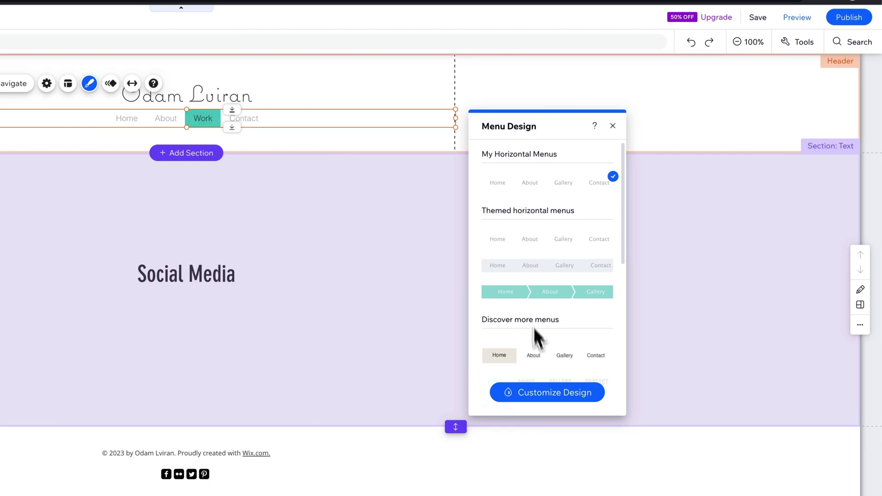
{"action": "left_click", "coordinate": [557, 393]}
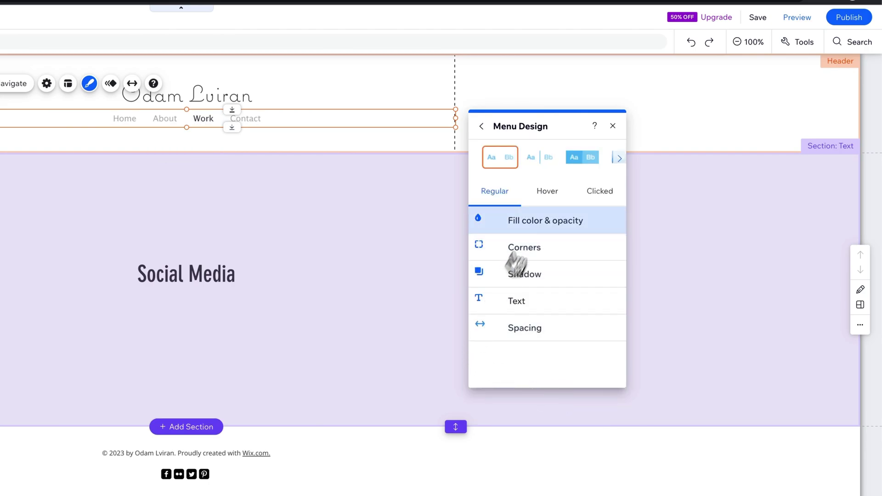
Step: Set the submenu background fill to white (#FFFFFF) at 100% opacity
{"action": "left_click", "coordinate": [543, 221]}
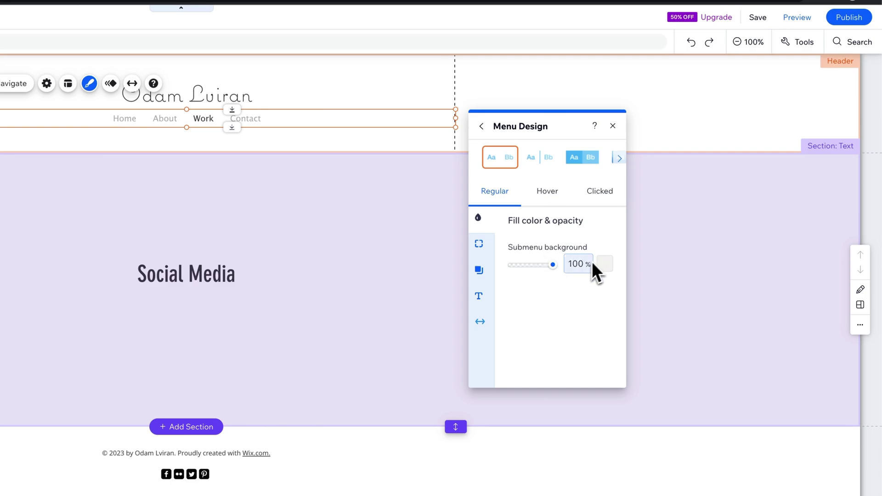
{"action": "mouse_move", "coordinate": [553, 265]}
{"action": "left_mouse_down"}
{"action": "mouse_move", "coordinate": [509, 265]}
{"action": "mouse_move", "coordinate": [563, 266]}
{"action": "left_mouse_up"}
{"action": "left_click", "coordinate": [605, 275]}
{"action": "left_click", "coordinate": [624, 330]}
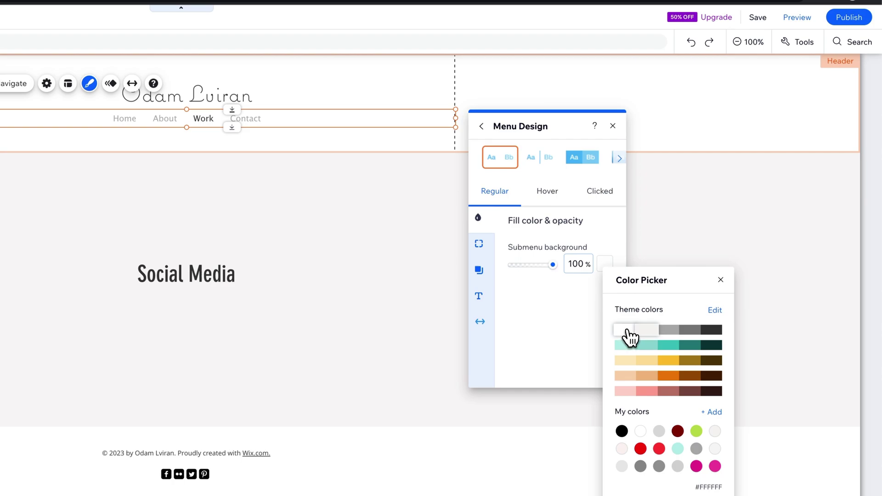
{"action": "left_click", "coordinate": [721, 281]}
{"action": "left_click", "coordinate": [613, 126]}
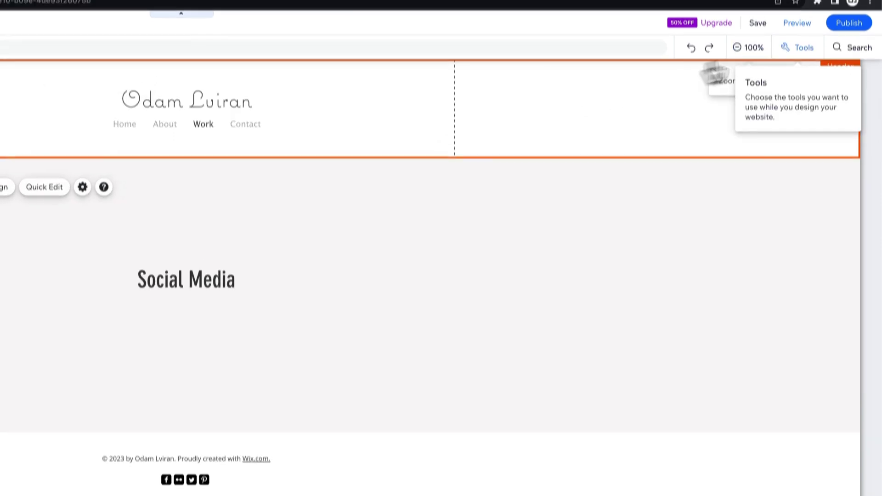
{"action": "left_click", "coordinate": [797, 17]}
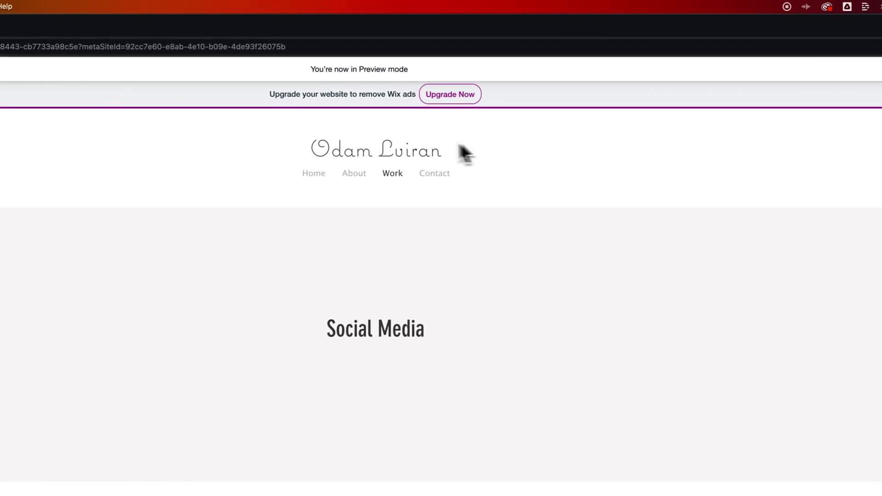
{"action": "mouse_move", "coordinate": [368, 175]}
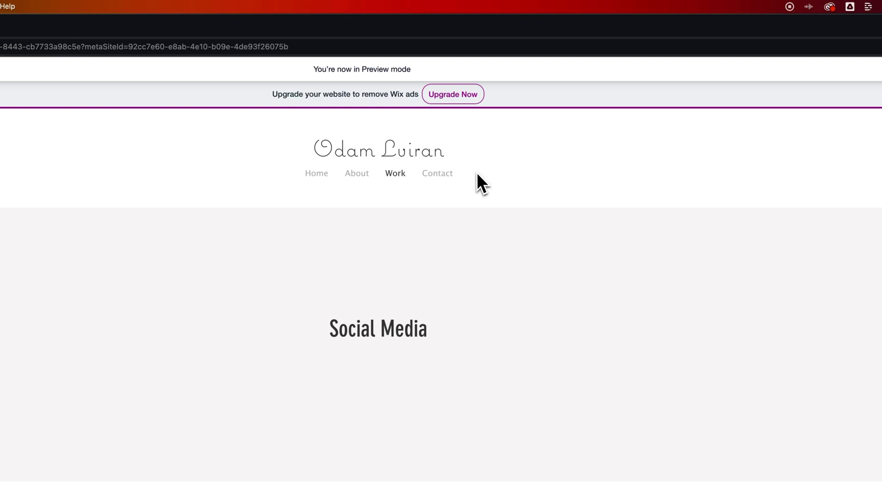
{"action": "mouse_move", "coordinate": [400, 179]}
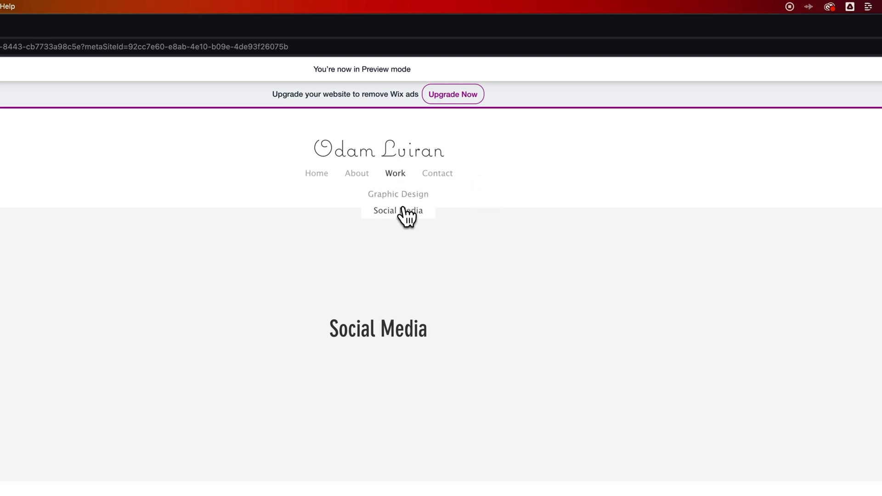
{"action": "left_click", "coordinate": [399, 180]}
{"action": "mouse_move", "coordinate": [402, 184]}
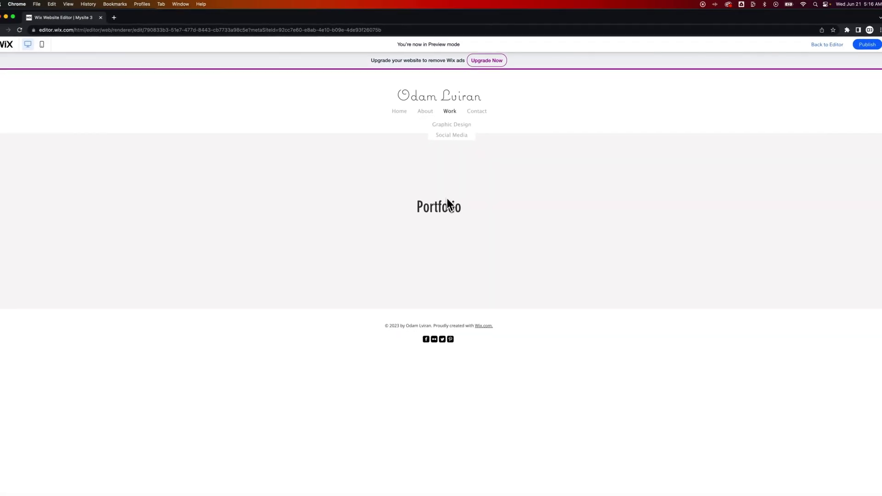
{"action": "left_click", "coordinate": [453, 125]}
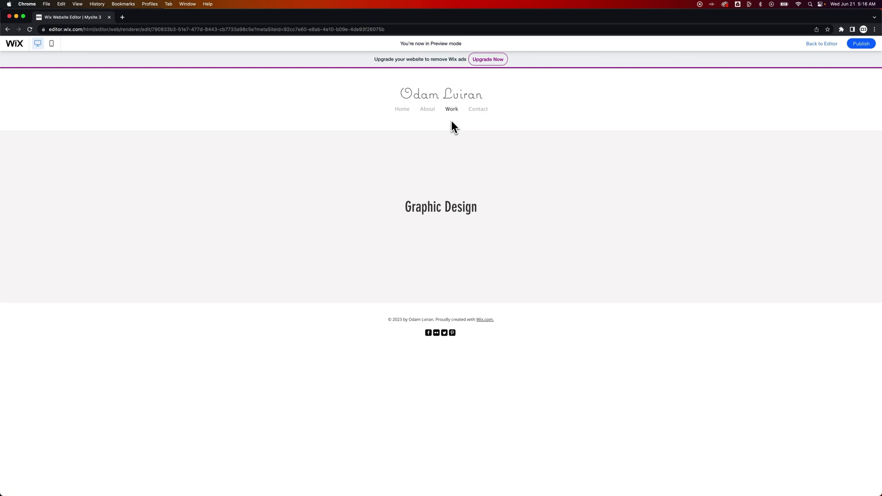
{"action": "left_click", "coordinate": [453, 115]}
{"action": "left_click", "coordinate": [454, 133]}
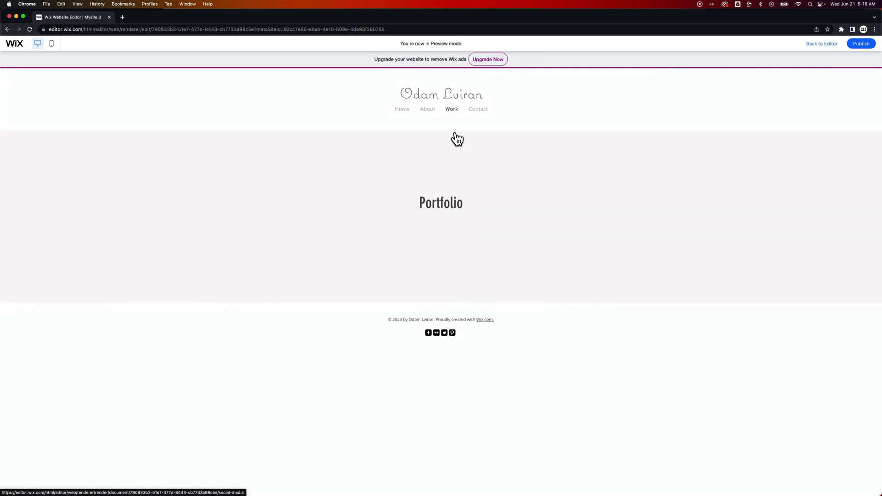